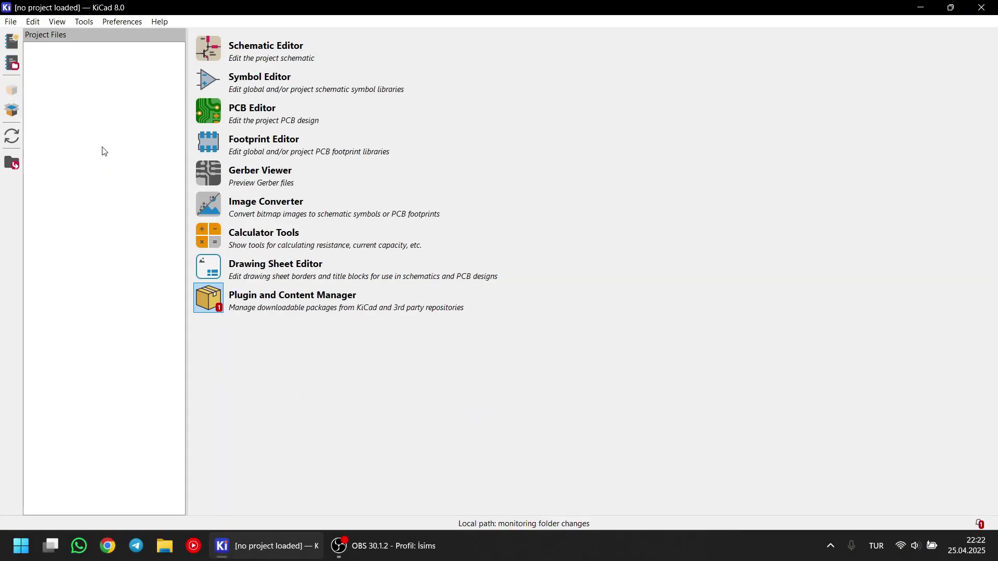
- Create a new KiCad project named PowerSupplyV1 in the desktop's 'new folder'
{"action": "left_click", "coordinate": [12, 21]}
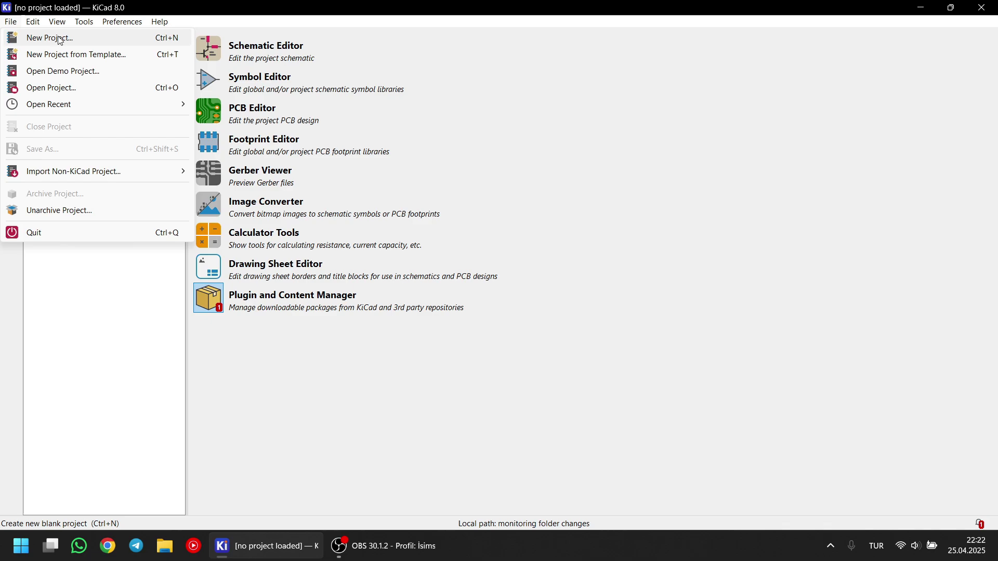
{"action": "left_click", "coordinate": [88, 39]}
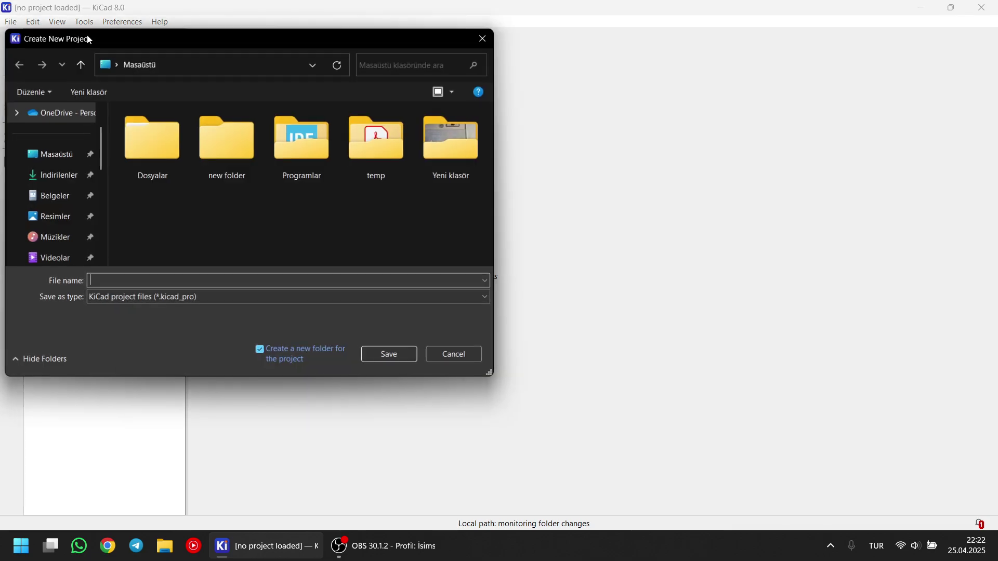
{"action": "double_click", "coordinate": [216, 151]}
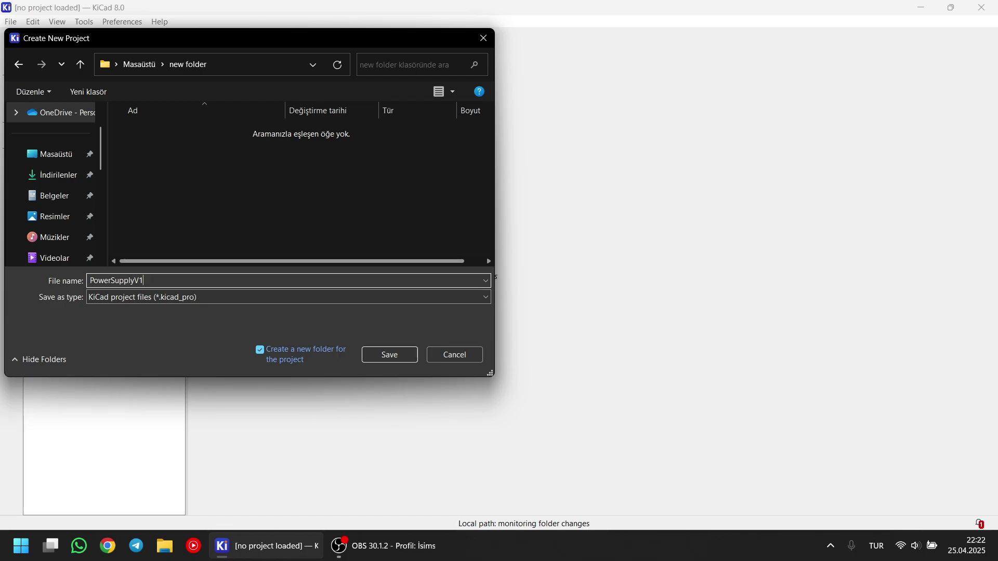
{"action": "left_click", "coordinate": [386, 351]}
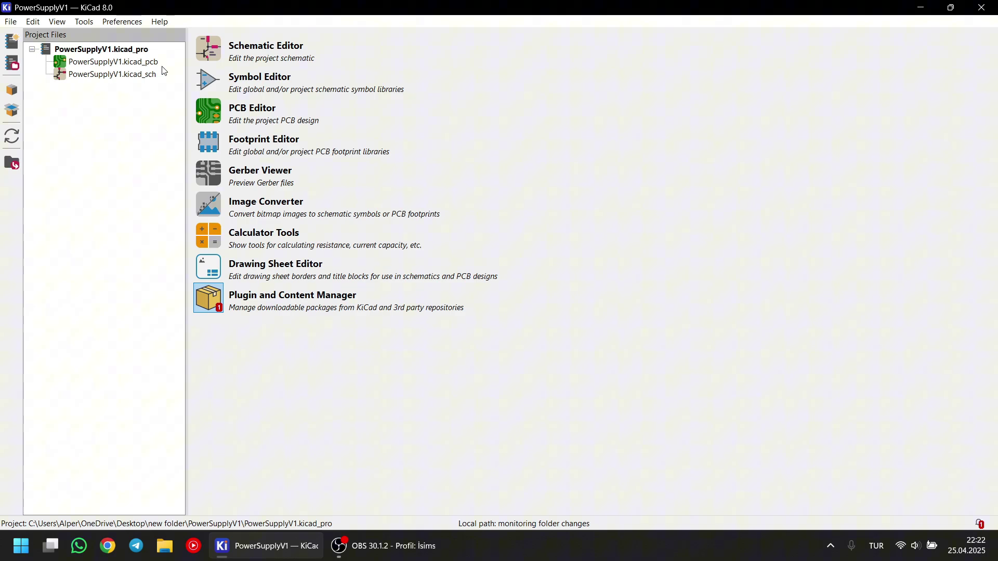
- Open the PowerSupplyV1 .kicad_sch schematic for editing
{"action": "double_click", "coordinate": [128, 77]}
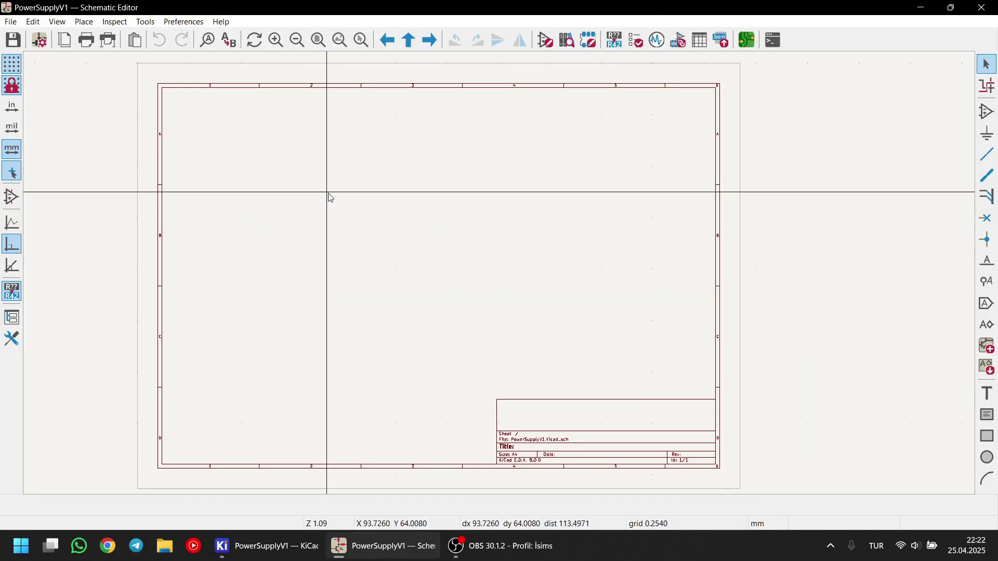
{"action": "left_click_drag", "start_coordinate": [328, 193], "coordinate": [603, 332]}
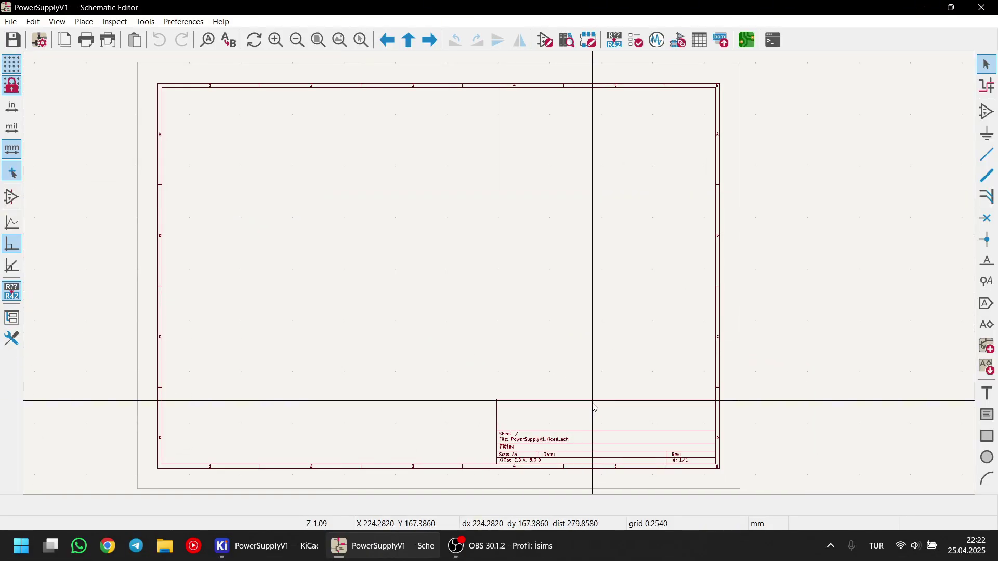
{"action": "scroll", "coordinate": [587, 467], "scroll_direction": "up", "scroll_amount": 3}
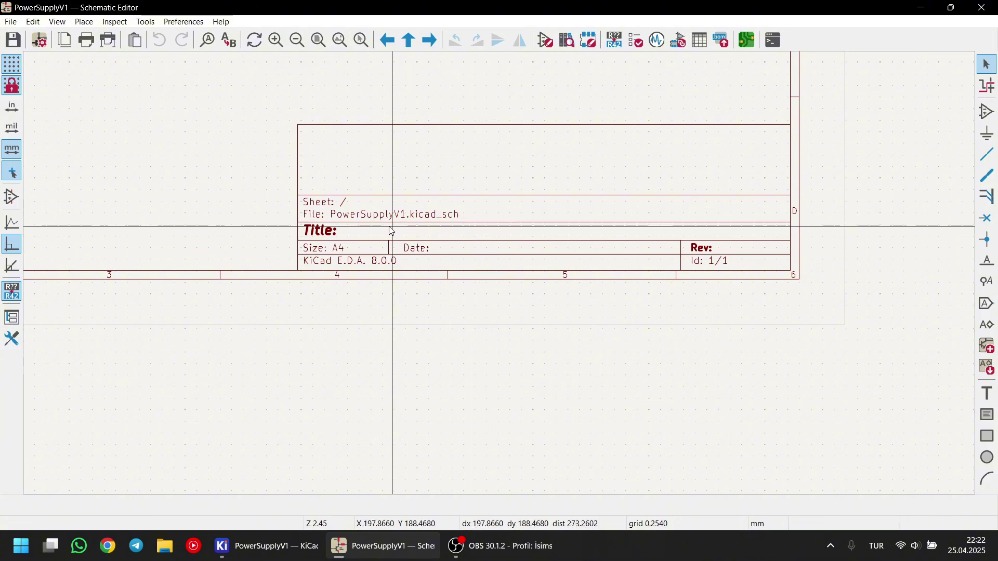
- Set the title block to title 'Power Supply V1' and company BitOfElectronics
{"action": "double_click", "coordinate": [322, 231]}
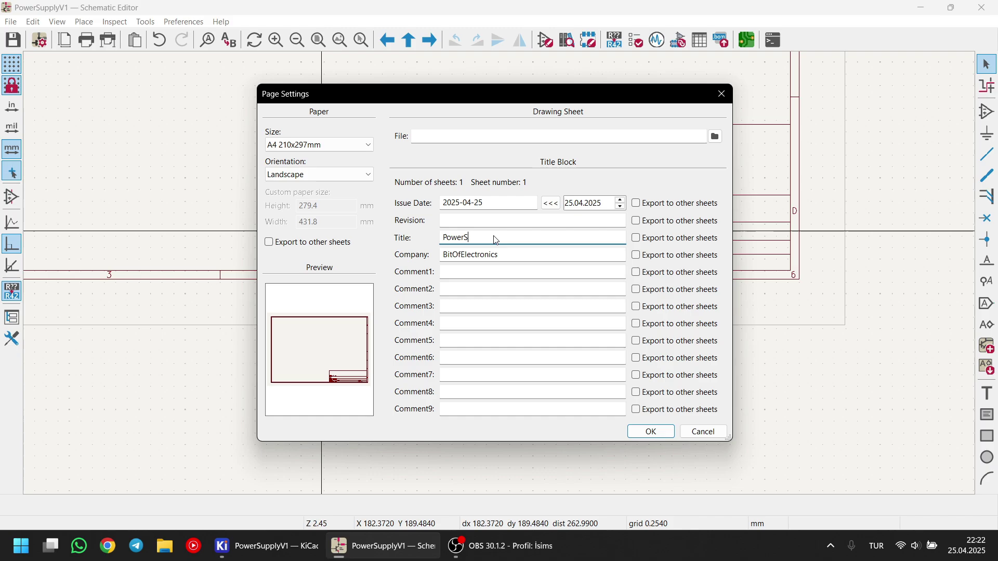
{"action": "left_click", "coordinate": [651, 432]}
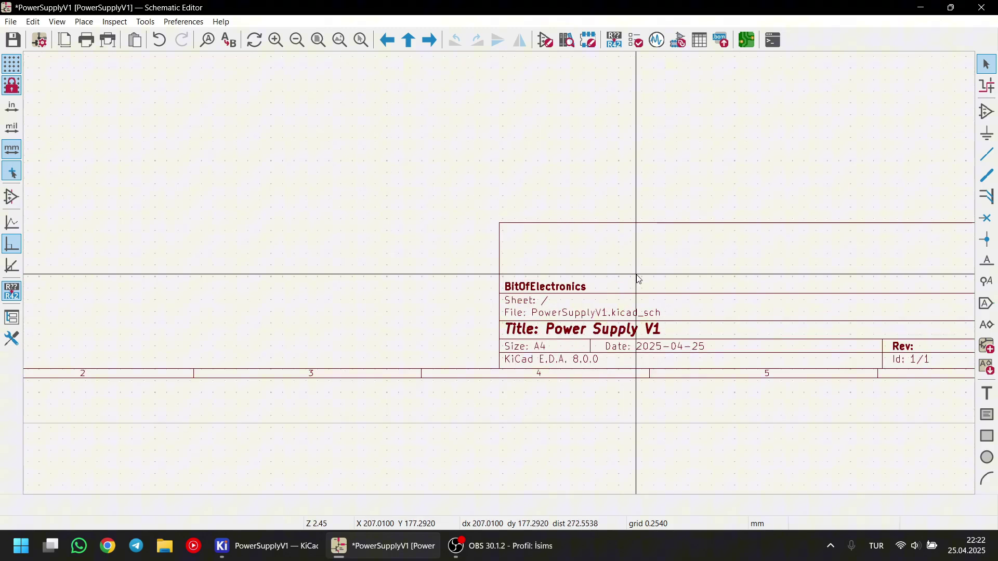
{"action": "scroll", "coordinate": [644, 279], "scroll_direction": "down", "scroll_amount": 4}
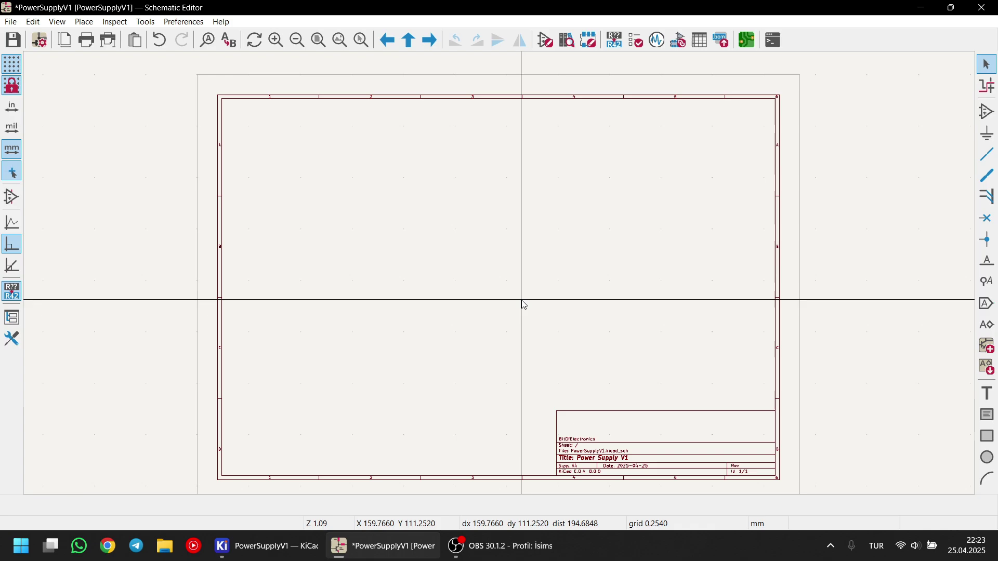
- Place a rotated Screw_Terminal_01x03 as J1 and a KBU6M bridge rectifier as D1
{"action": "left_click", "coordinate": [988, 112]}
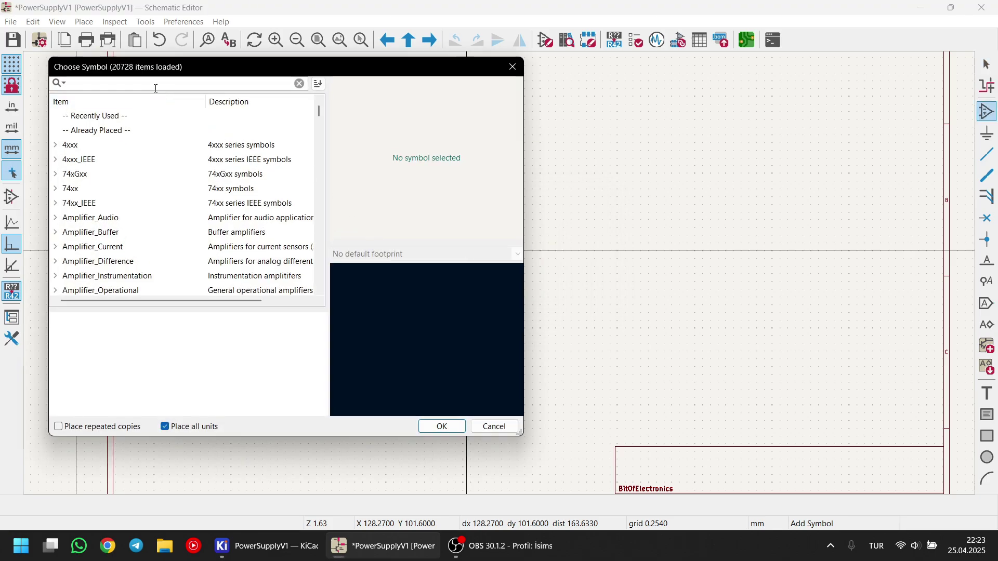
{"action": "type", "text": "T"}
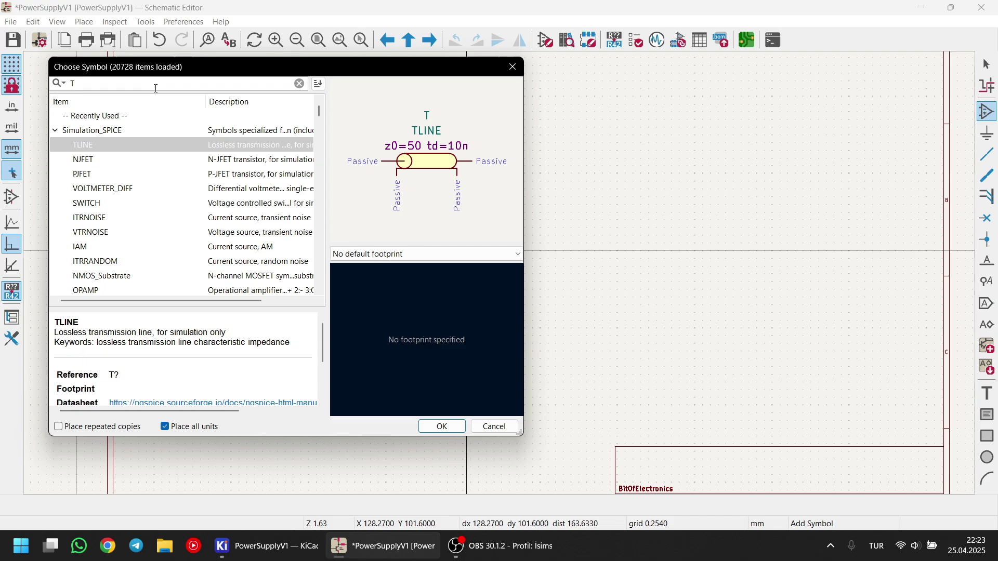
{"action": "type", "text": "erminal"}
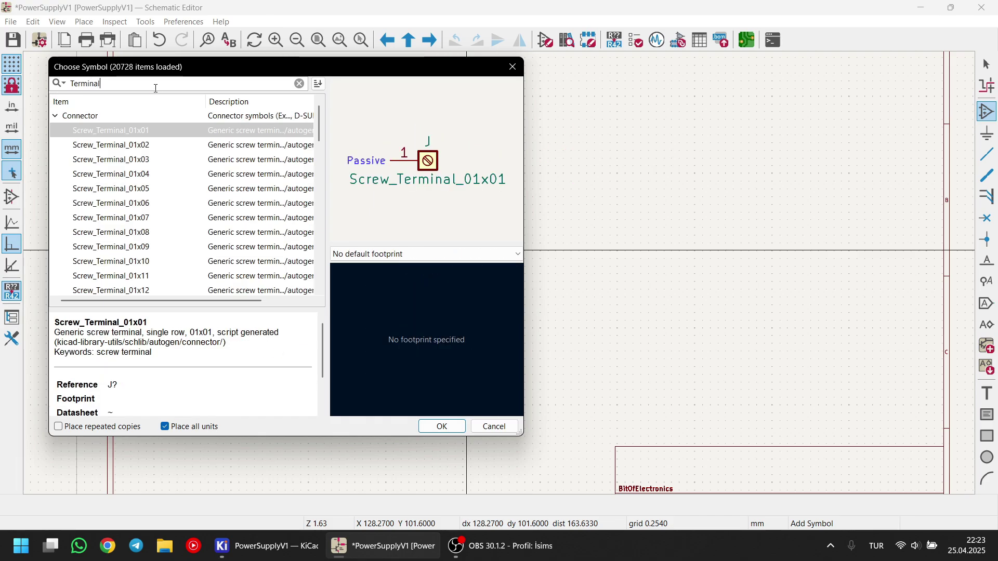
{"action": "key", "text": "BackSpace"}
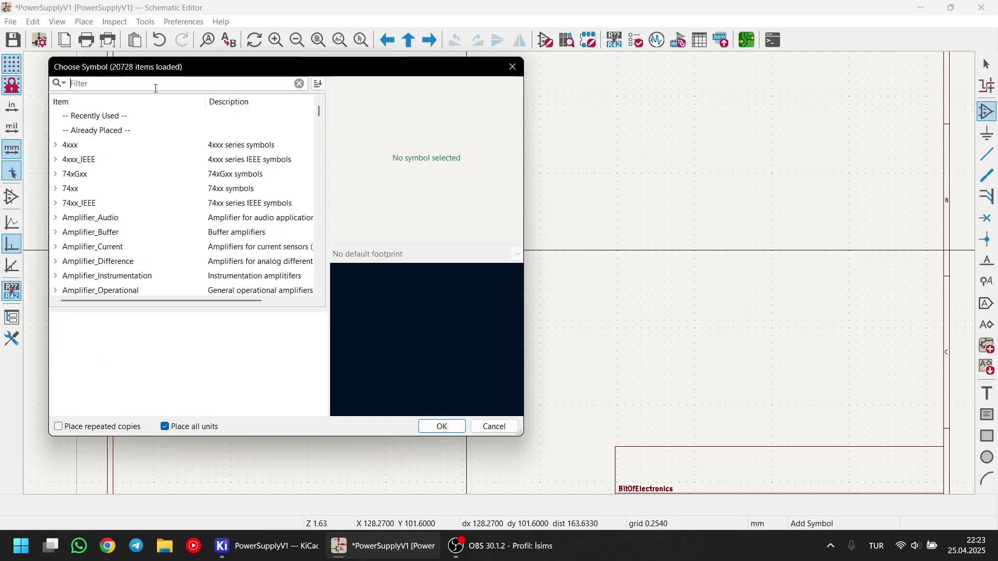
{"action": "type", "text": "Termina"}
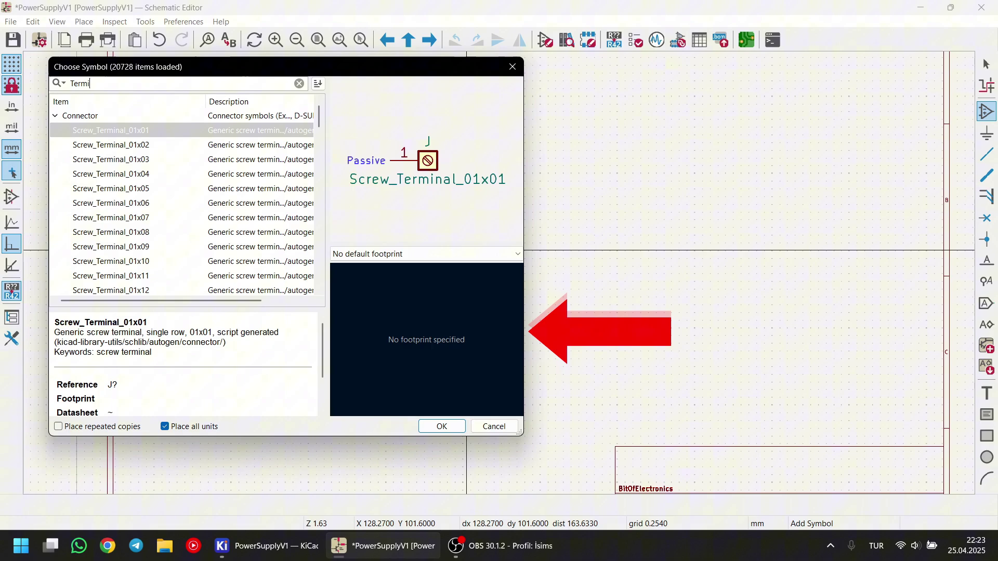
{"action": "key", "text": "Down"}
{"action": "key", "text": "Down"}
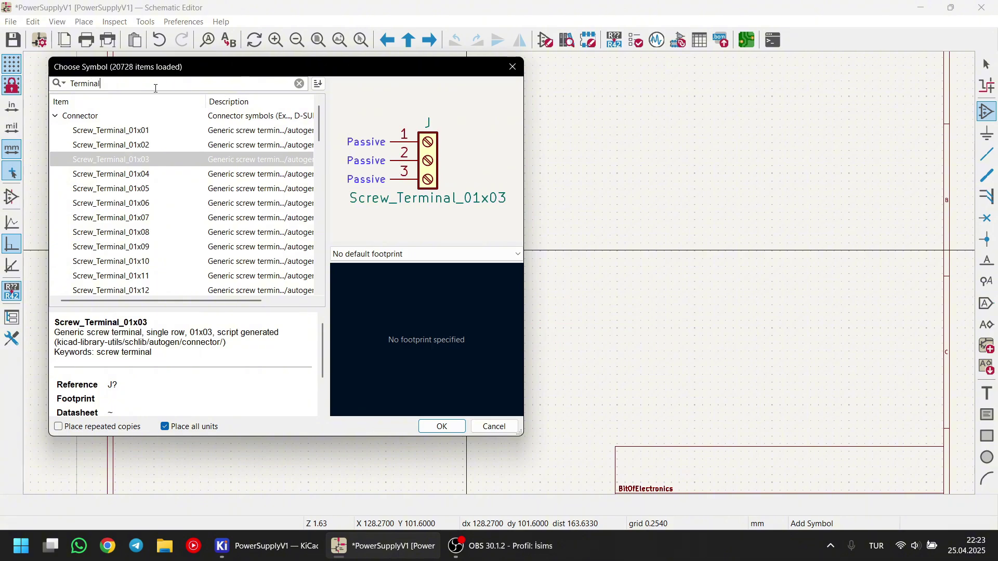
{"action": "key", "text": "Return"}
{"action": "scroll", "coordinate": [458, 263], "scroll_direction": "up", "scroll_amount": 3}
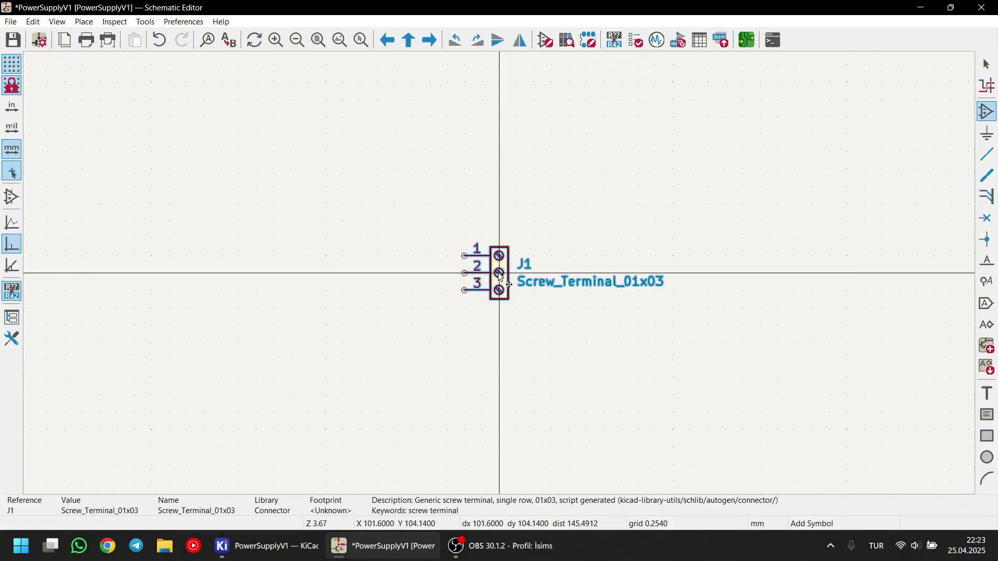
{"action": "key", "text": "r"}
{"action": "key", "text": "r"}
{"action": "left_click", "coordinate": [323, 290]}
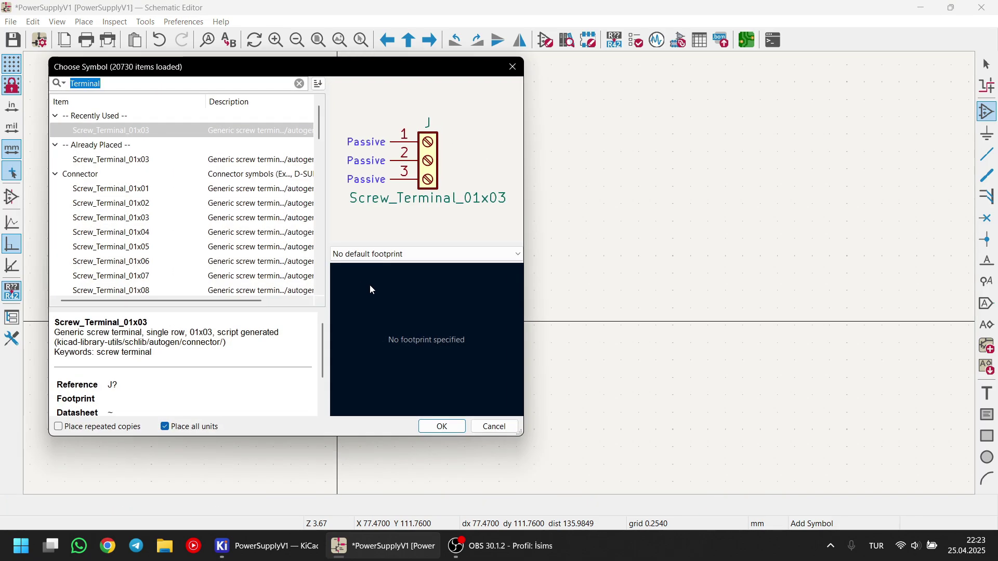
{"action": "type", "text": "KBU6m"}
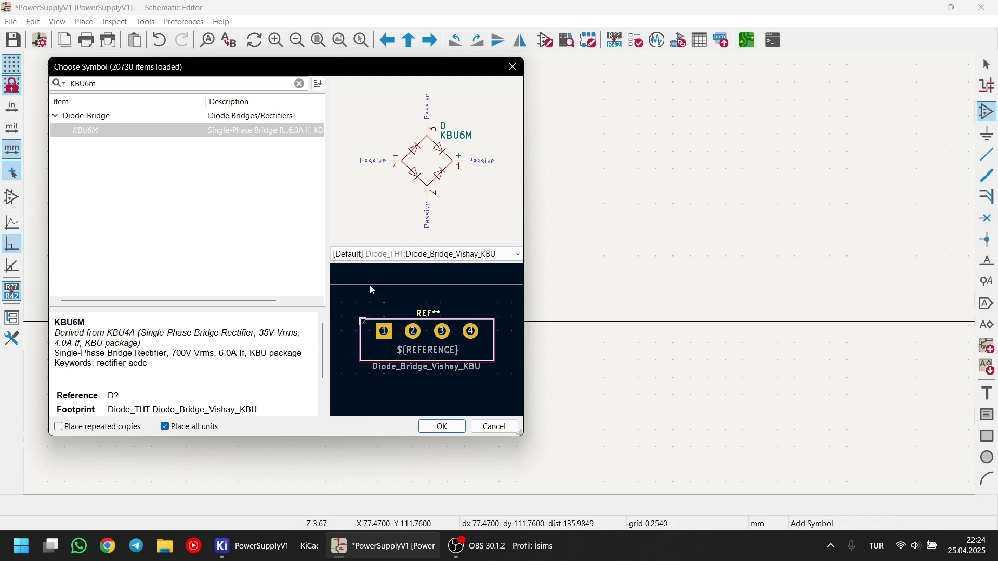
{"action": "left_click", "coordinate": [441, 426]}
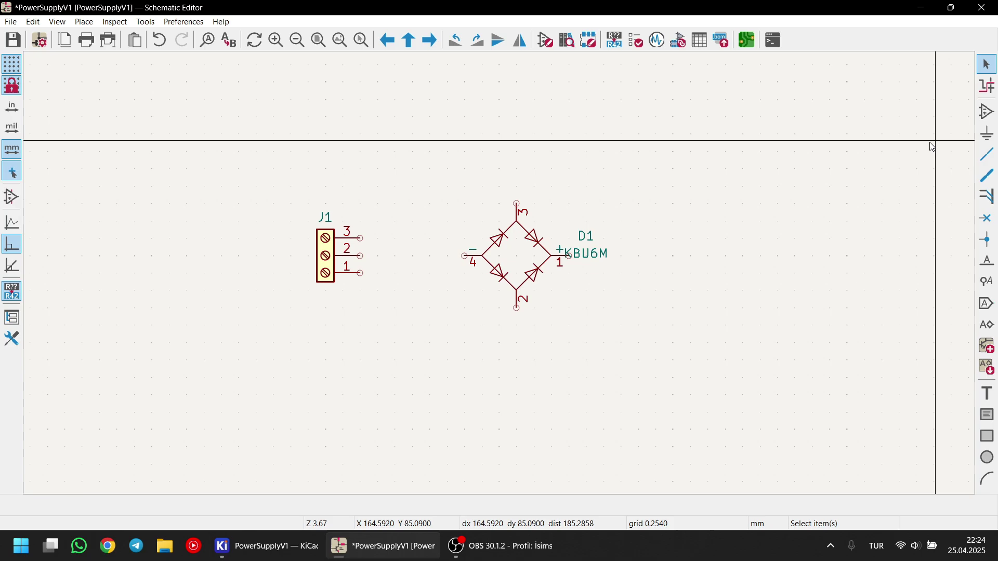
- Place a GNDREF ground symbol beside J1 and wire J1 pin 2 to it
{"action": "key", "text": "p"}
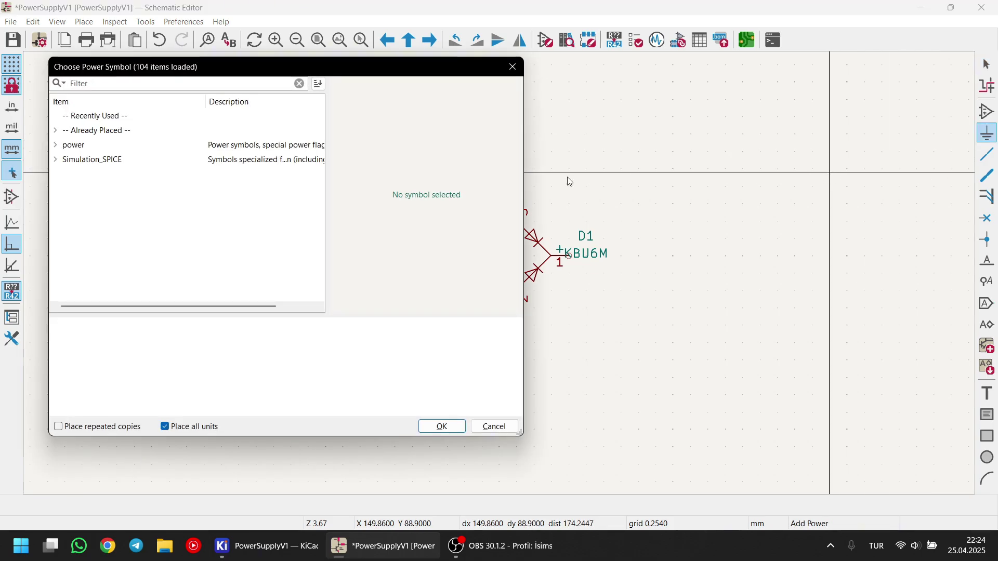
{"action": "left_click", "coordinate": [61, 150]}
{"action": "left_click", "coordinate": [71, 160]}
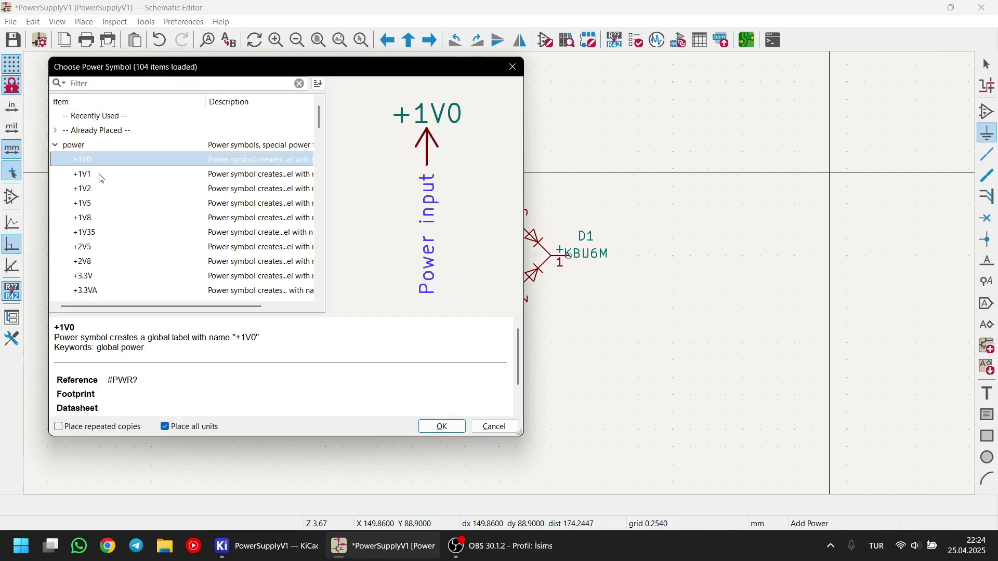
{"action": "key", "text": "Down"}
{"action": "key", "text": "Down"}
{"action": "key", "text": "Down"}
{"action": "key", "text": "Down"}
{"action": "key", "text": "Down"}
{"action": "key", "text": "Down"}
{"action": "key", "text": "Down"}
{"action": "key", "text": "Down"}
{"action": "key", "text": "Down"}
{"action": "key", "text": "Down"}
{"action": "key", "text": "Down"}
{"action": "key", "text": "Down"}
{"action": "key", "text": "Down"}
{"action": "key", "text": "Down"}
{"action": "key", "text": "Down"}
{"action": "key", "text": "Down"}
{"action": "key", "text": "Down"}
{"action": "key", "text": "Down"}
{"action": "key", "text": "Down"}
{"action": "key", "text": "Down"}
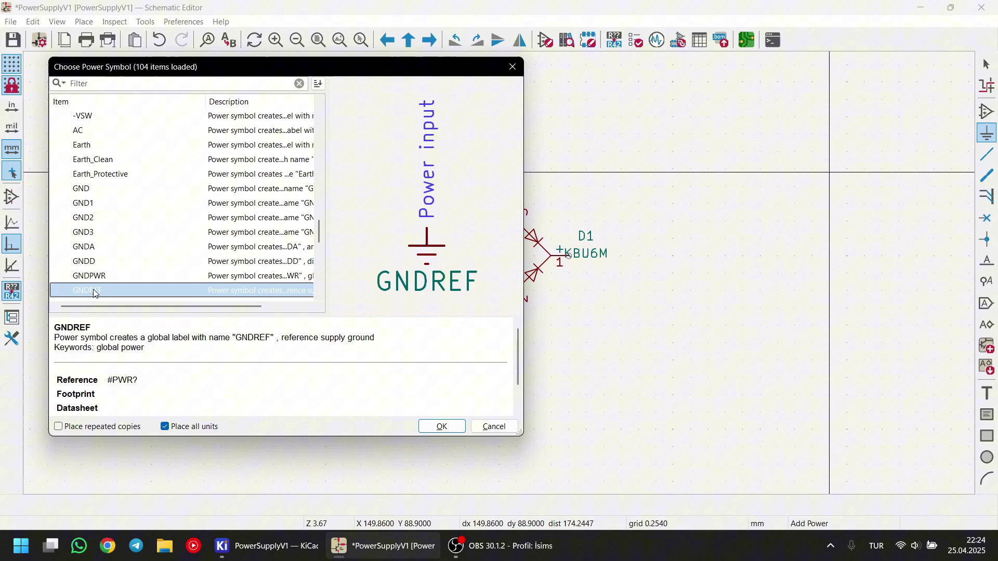
{"action": "double_click", "coordinate": [94, 289]}
{"action": "scroll", "coordinate": [421, 258], "scroll_direction": "up", "scroll_amount": 3}
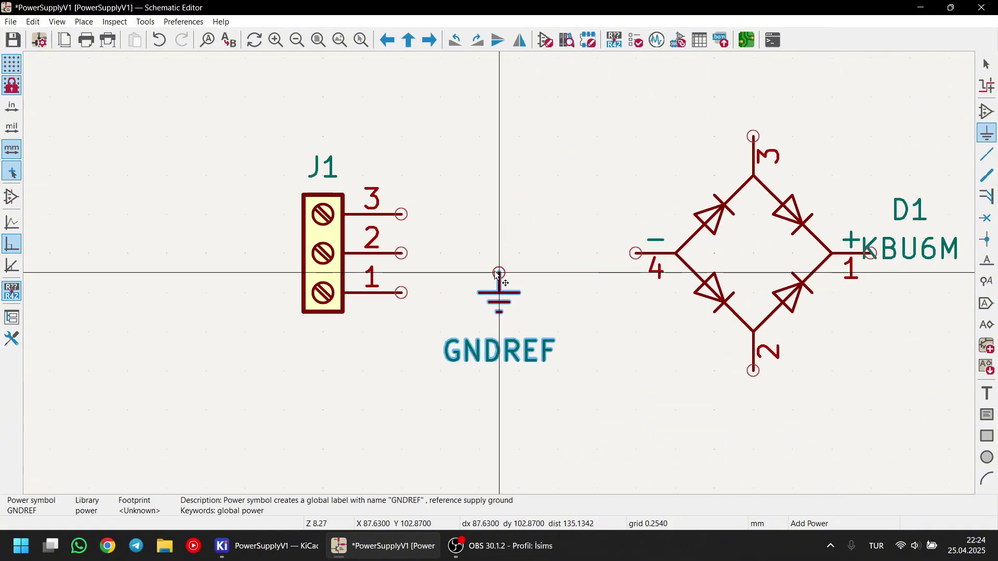
{"action": "left_click", "coordinate": [500, 292]}
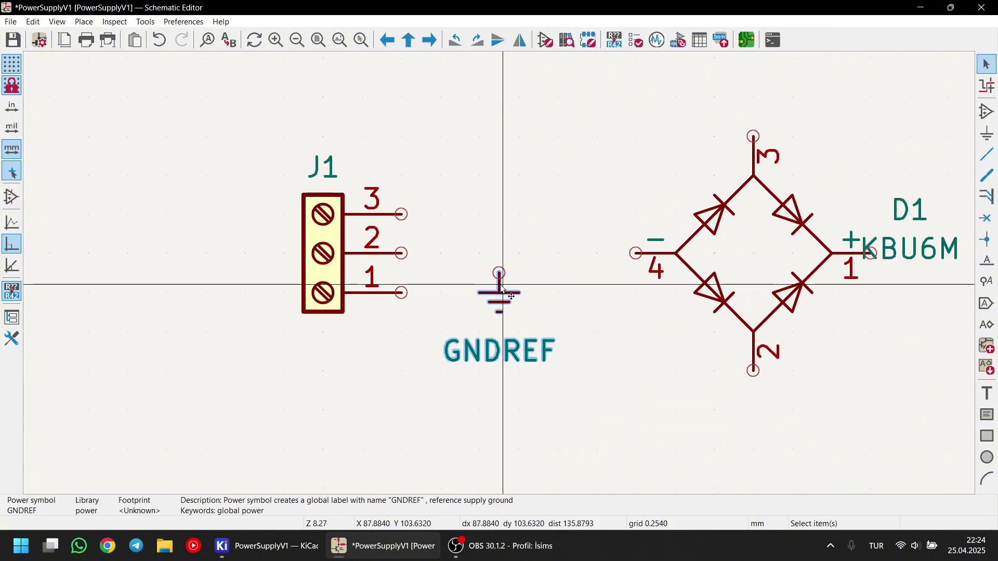
{"action": "left_click_drag", "start_coordinate": [500, 292], "coordinate": [461, 292]}
{"action": "left_click", "coordinate": [480, 357]}
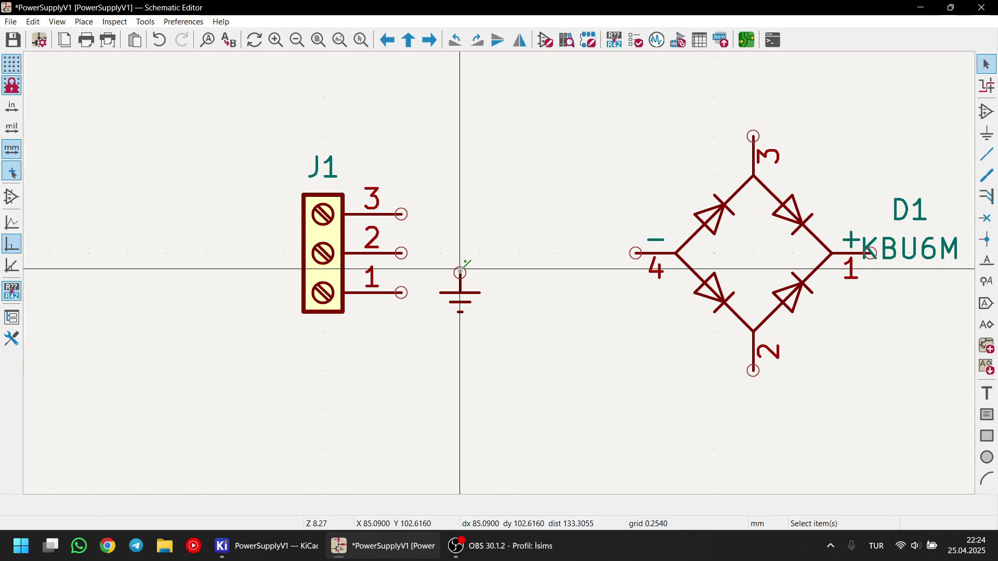
{"action": "left_click", "coordinate": [402, 253]}
{"action": "key", "text": "Escape"}
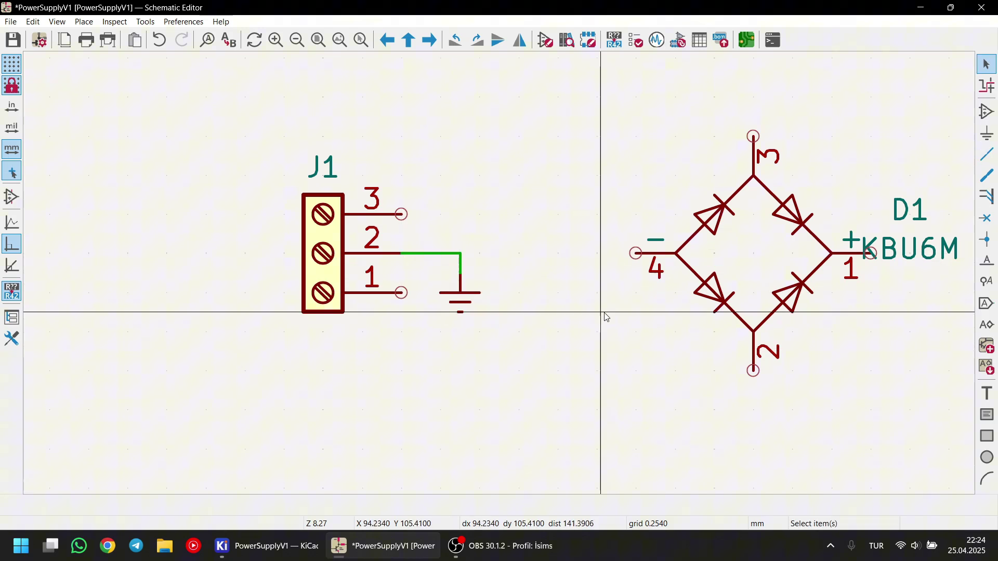
- Reposition bridge rectifier D1 up and to the right of J1
{"action": "scroll", "coordinate": [699, 294], "scroll_direction": "down", "scroll_amount": 2}
{"action": "scroll", "coordinate": [501, 278], "scroll_direction": "up", "scroll_amount": 2}
{"action": "left_click_drag", "start_coordinate": [502, 278], "coordinate": [544, 252]}
{"action": "scroll", "coordinate": [544, 252], "scroll_direction": "down", "scroll_amount": 5}
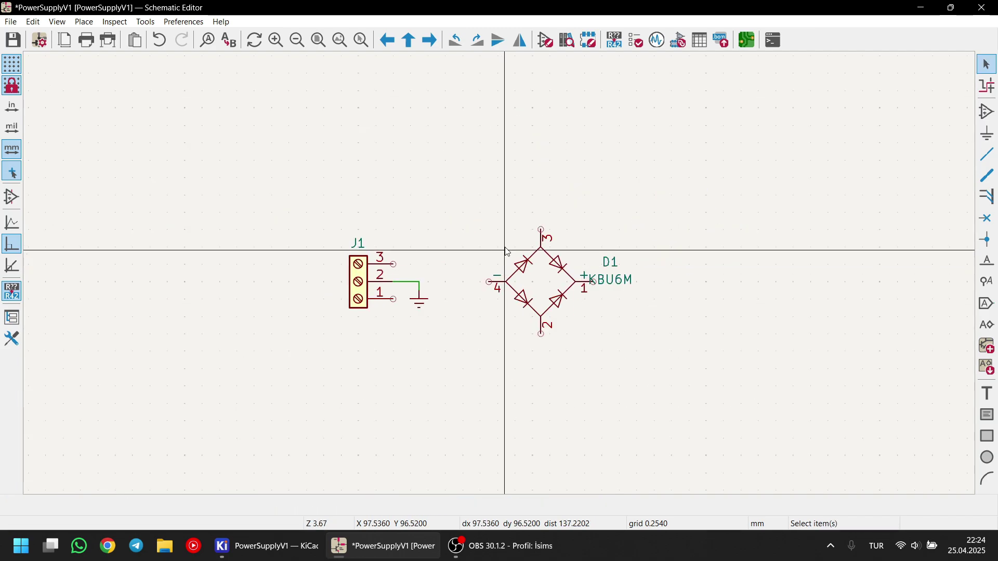
- Wire J1 pin 3 over the top to D1 pin 3
{"action": "key", "text": "w"}
{"action": "scroll", "coordinate": [435, 156], "scroll_direction": "up", "scroll_amount": 2}
{"action": "left_click", "coordinate": [435, 156]}
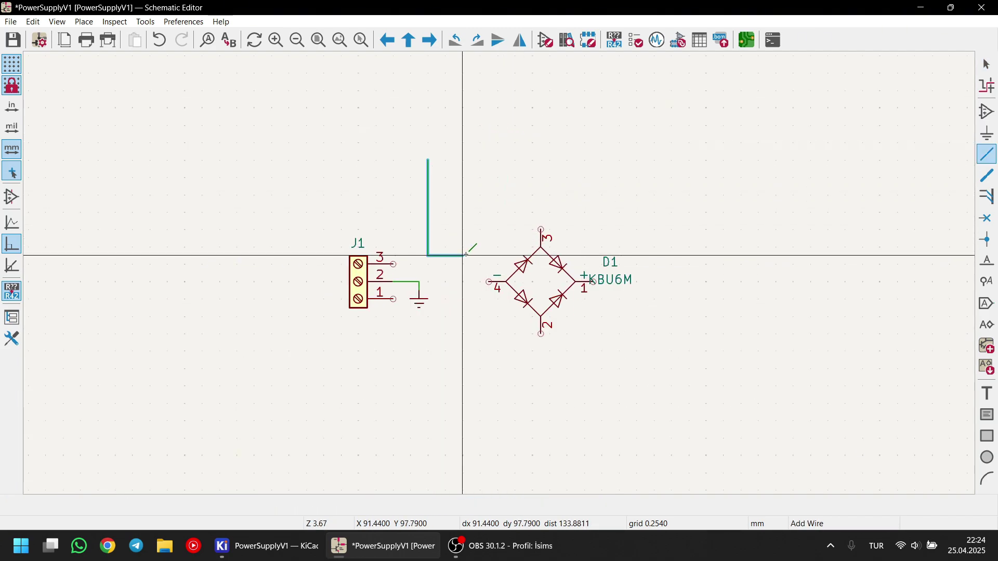
{"action": "key", "text": "Escape"}
{"action": "left_click", "coordinate": [394, 264]}
{"action": "left_click", "coordinate": [411, 255]}
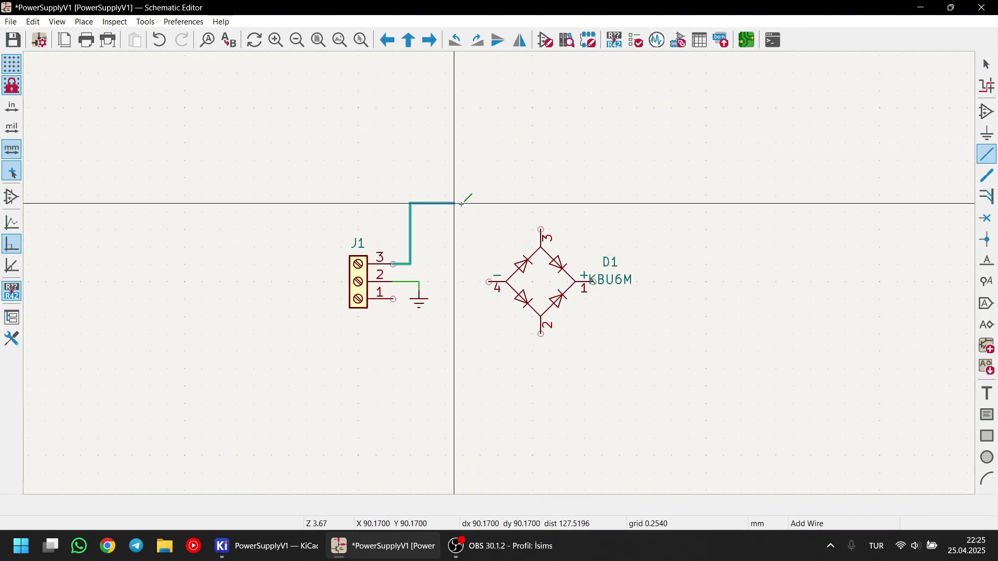
{"action": "left_click", "coordinate": [542, 204]}
- Route a wire from D1 pin 2 under J1 to J1 pin 1
{"action": "left_click", "coordinate": [541, 229]}
{"action": "left_click", "coordinate": [541, 335]}
{"action": "left_click", "coordinate": [541, 359]}
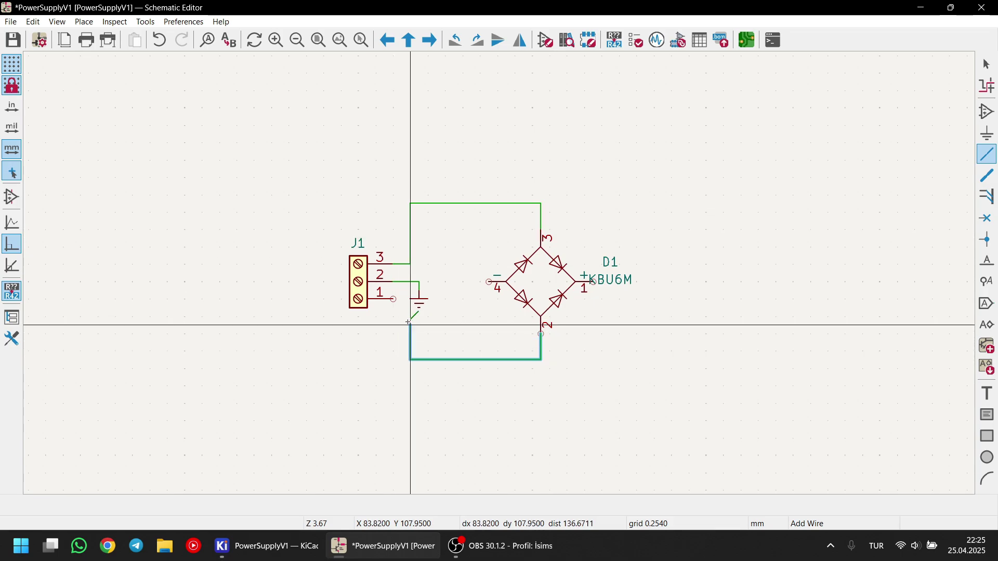
{"action": "left_click", "coordinate": [410, 327]}
{"action": "left_click", "coordinate": [394, 299]}
{"action": "key", "text": "Escape"}
{"action": "scroll", "coordinate": [426, 294], "scroll_direction": "up", "scroll_amount": 3}
{"action": "scroll", "coordinate": [426, 294], "scroll_direction": "down", "scroll_amount": 3}
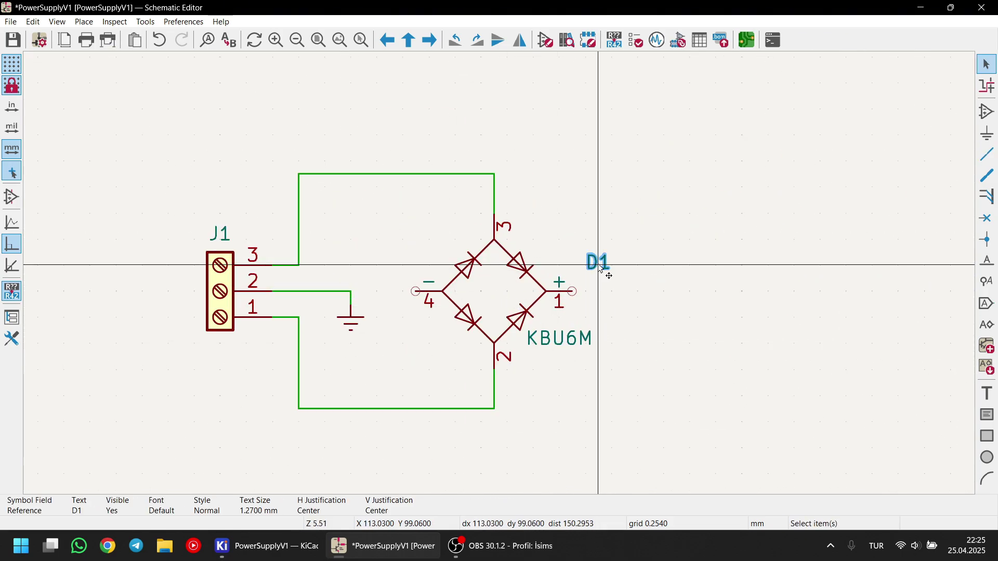
- Place a -12V power symbol at D1's minus output
{"action": "left_click_drag", "start_coordinate": [515, 311], "coordinate": [262, 140]}
{"action": "scroll", "coordinate": [510, 296], "scroll_direction": "up", "scroll_amount": 2}
{"action": "type", "text": "p"}
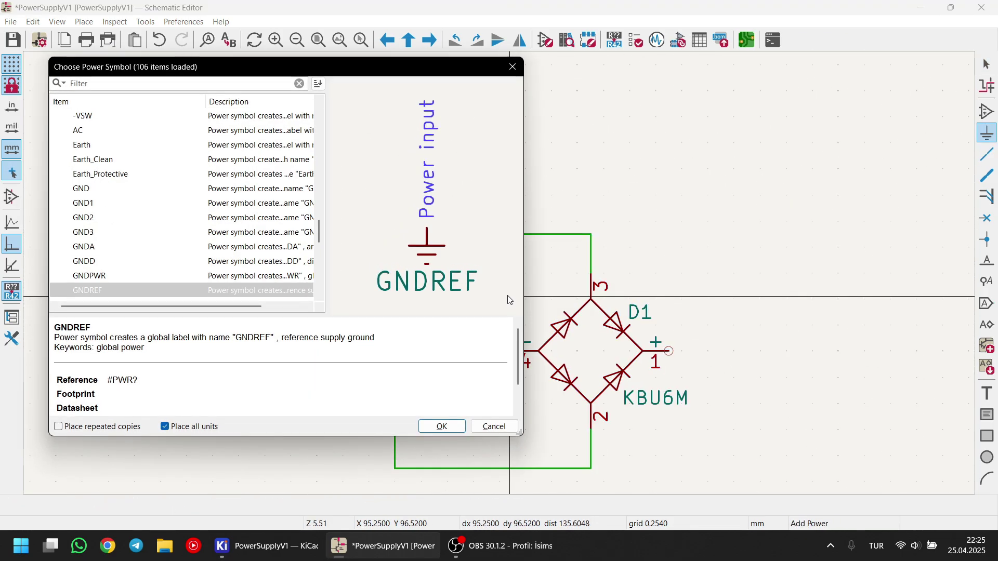
{"action": "type", "text": "-12"}
{"action": "key", "text": "Return"}
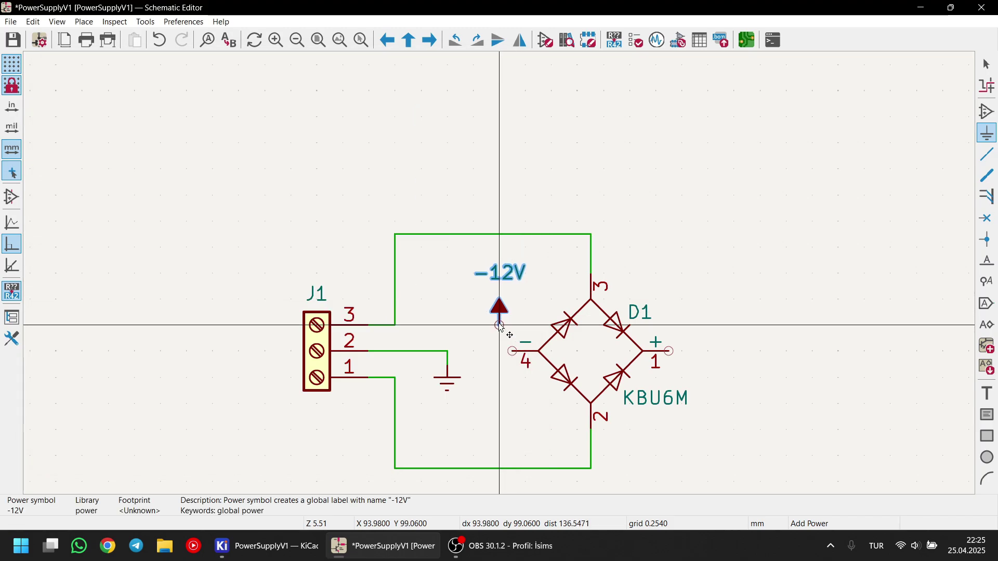
{"action": "left_click", "coordinate": [513, 356]}
- Place a +12V power symbol right of D1 and wire D1's plus output to it
{"action": "key", "text": "a"}
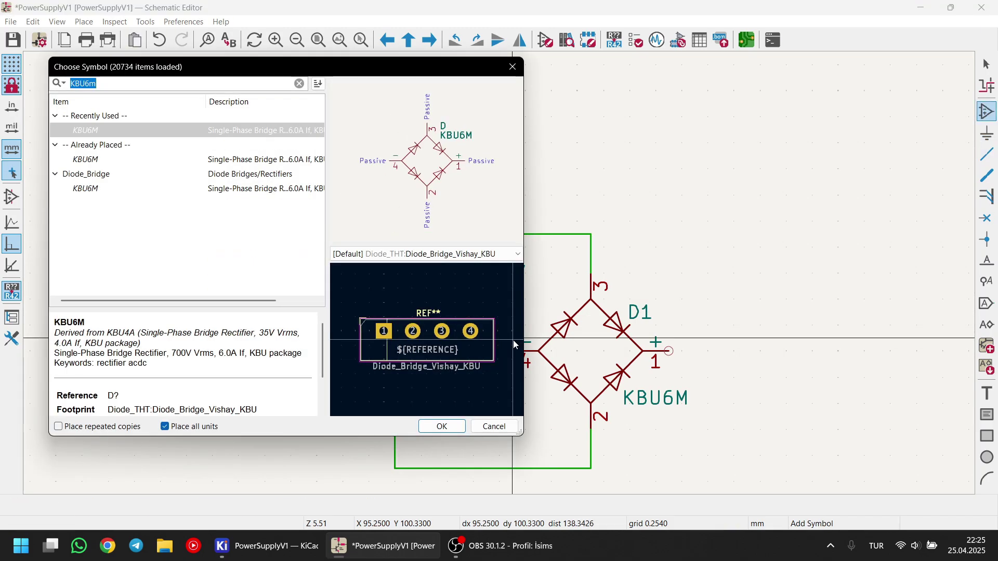
{"action": "key", "text": "Escape"}
{"action": "key", "text": "p"}
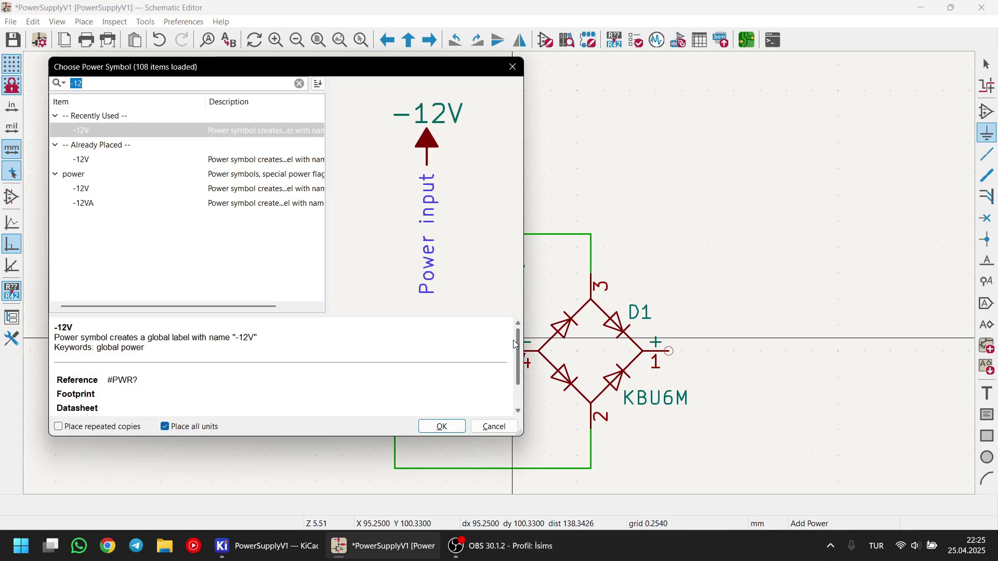
{"action": "type", "text": "+12"}
{"action": "key", "text": "Down"}
{"action": "key", "text": "Down"}
{"action": "key", "text": "Down"}
{"action": "key", "text": "Down"}
{"action": "key", "text": "Down"}
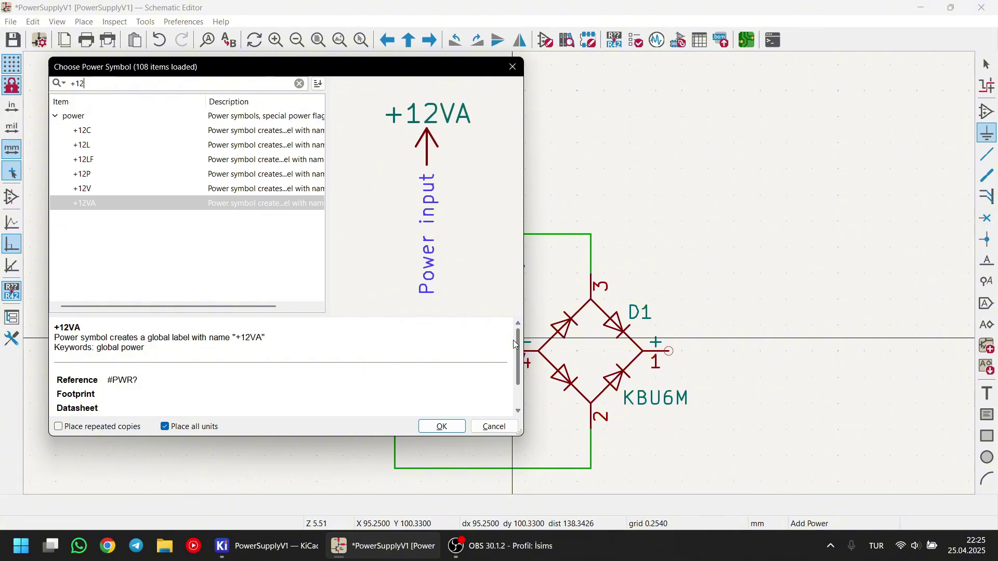
{"action": "key", "text": "Up"}
{"action": "key", "text": "Return"}
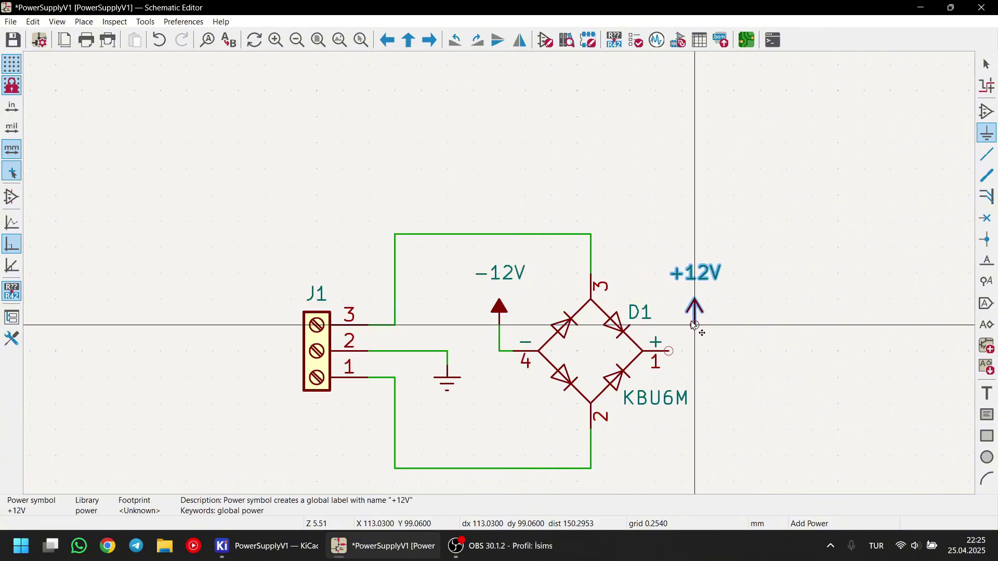
{"action": "left_click", "coordinate": [682, 326]}
{"action": "key", "text": "w"}
{"action": "left_click", "coordinate": [669, 352]}
{"action": "key", "text": "Escape"}
- Check the -12V and +12V value texts, then choose the LM7812_TO220 regulator
{"action": "double_click", "coordinate": [503, 273]}
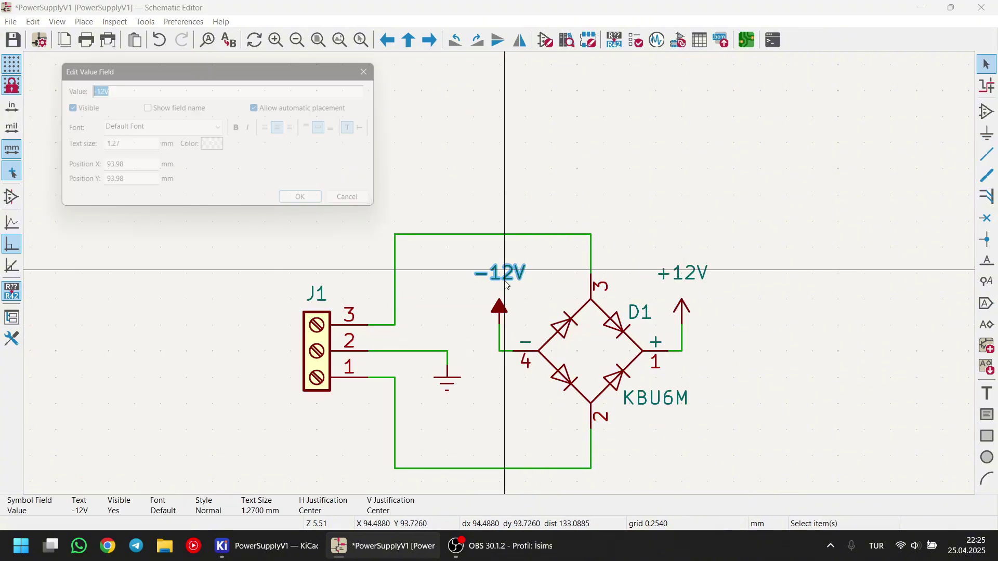
{"action": "key", "text": "Escape"}
{"action": "left_click", "coordinate": [676, 272]}
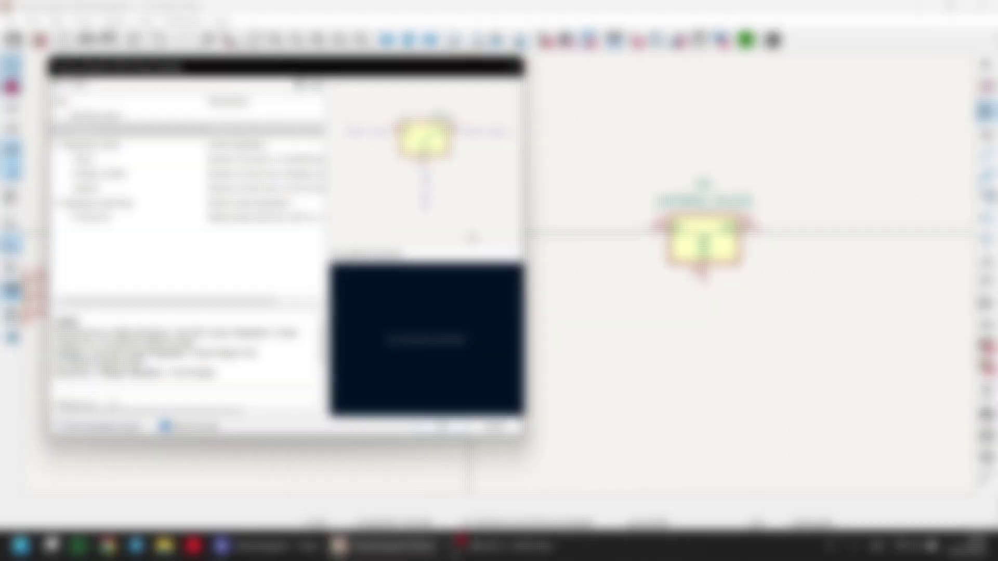
{"action": "left_click", "coordinate": [118, 176]}
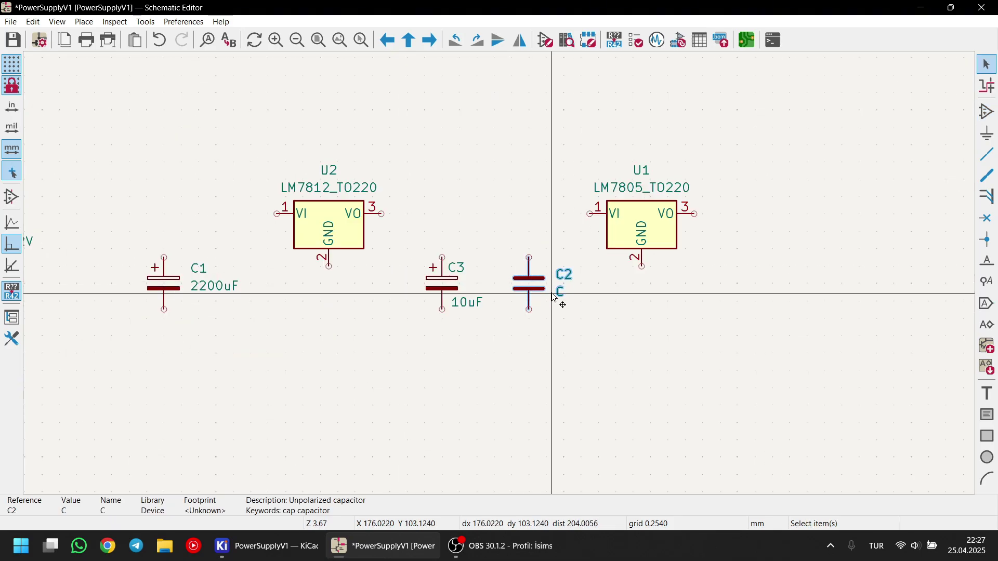
- Change capacitor C2's value to 100nF
{"action": "left_click", "coordinate": [560, 293]}
{"action": "double_click", "coordinate": [561, 292]}
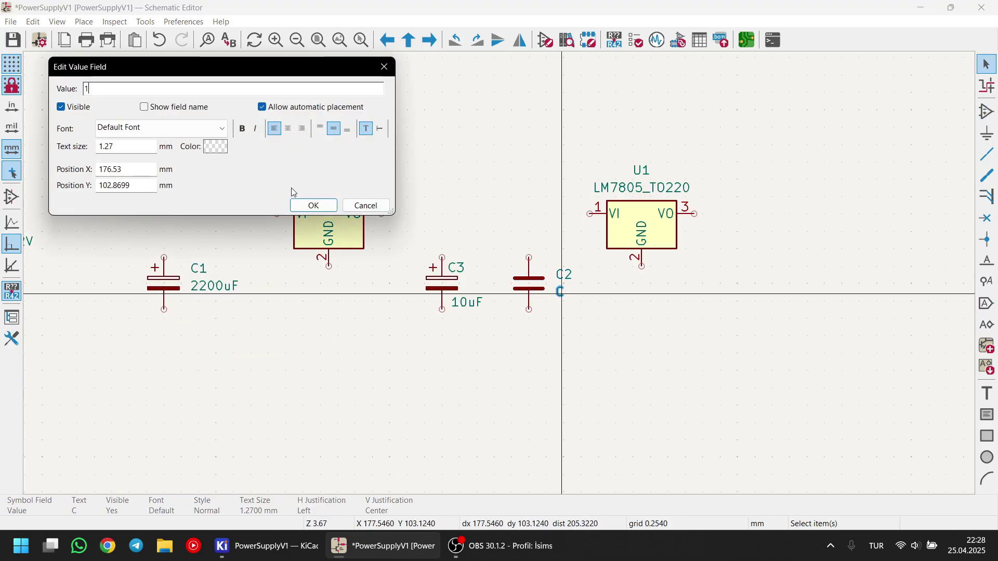
{"action": "type", "text": "100nF"}
{"action": "key", "text": "Return"}
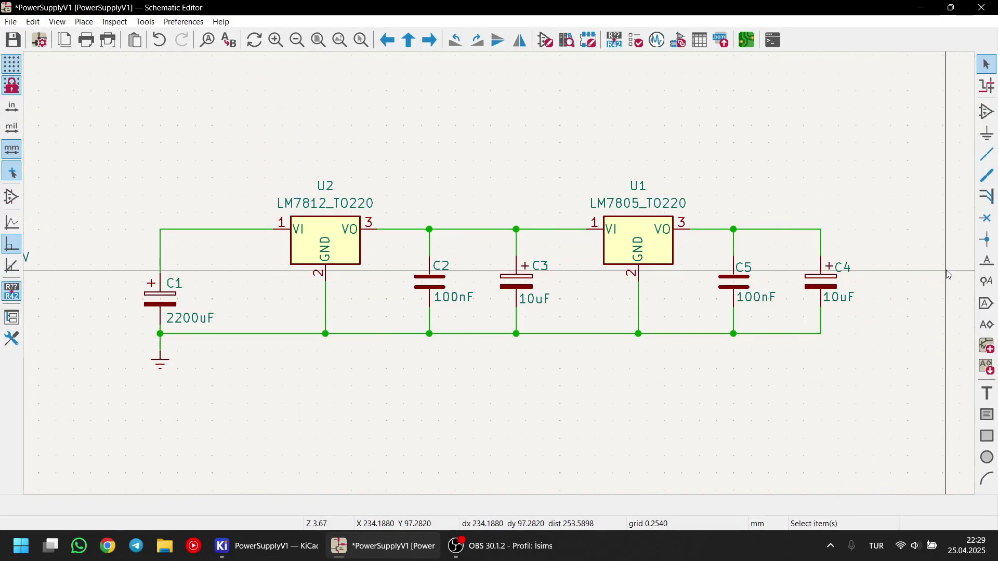
- Add a 12V* net label to the schematic
{"action": "left_click", "coordinate": [986, 261]}
{"action": "left_click", "coordinate": [946, 266]}
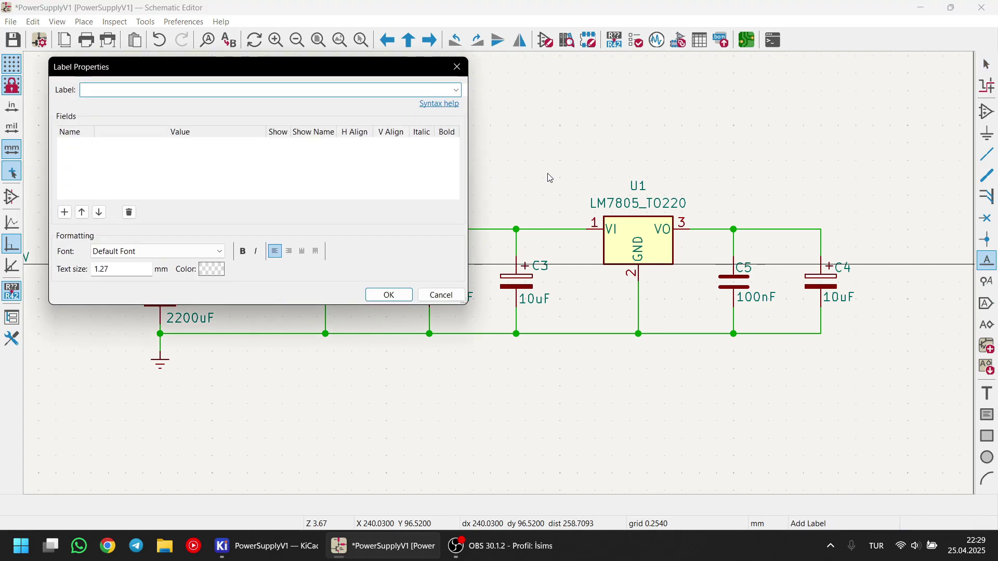
{"action": "key", "text": "Return"}
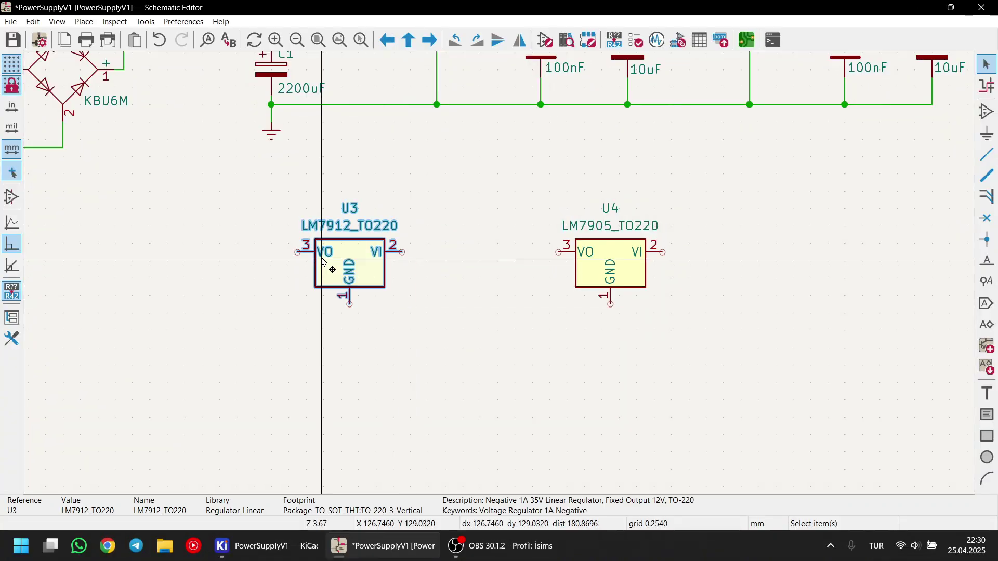
- Mirror LM7912 U3 and LM7905 U4 so their inputs face left, shifting U4 right
{"action": "scroll", "coordinate": [535, 269], "scroll_direction": "down", "scroll_amount": 3}
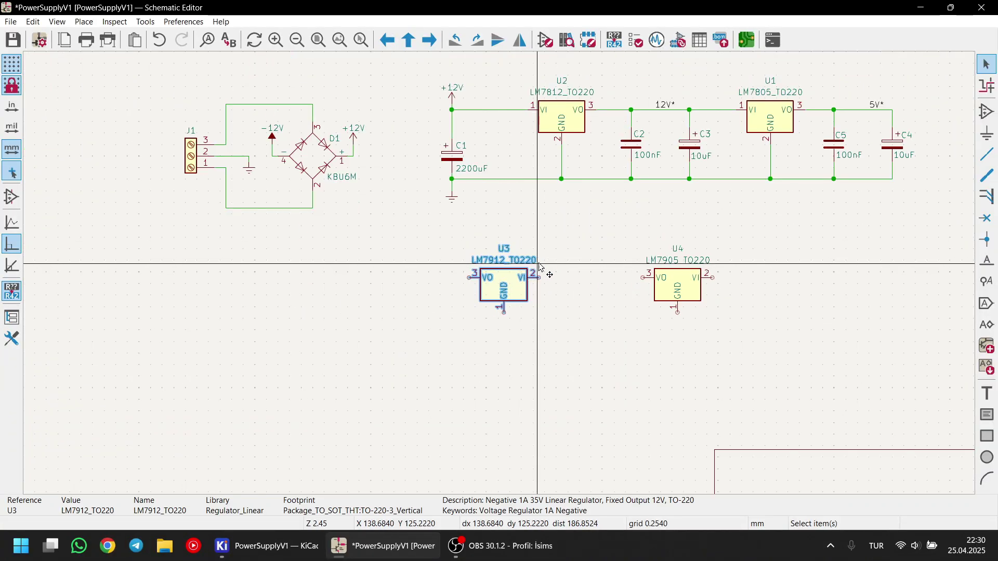
{"action": "scroll", "coordinate": [528, 267], "scroll_direction": "up", "scroll_amount": 3}
{"action": "key", "text": "y"}
{"action": "key", "text": "y"}
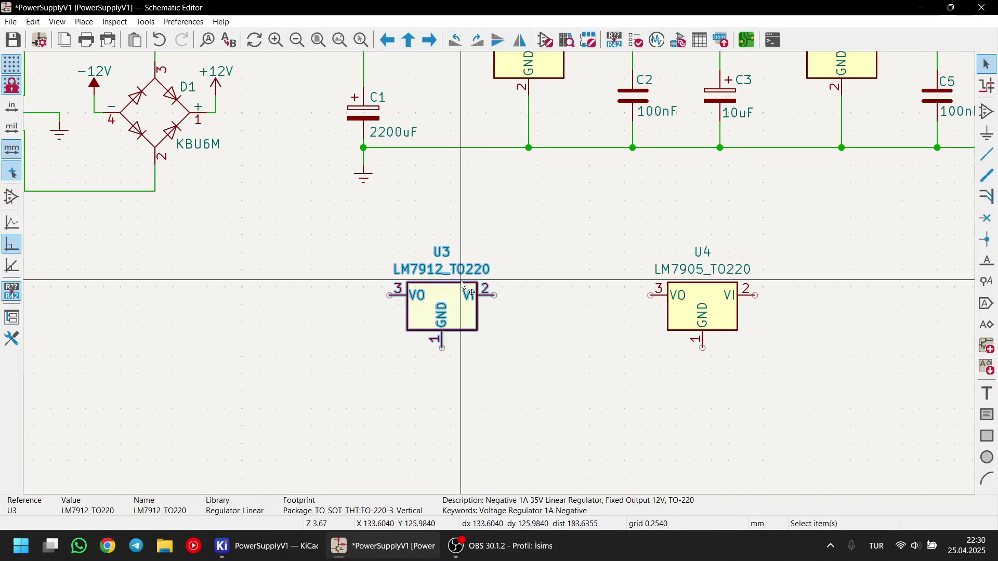
{"action": "key", "text": "x"}
{"action": "left_click", "coordinate": [668, 328]}
{"action": "key", "text": "x"}
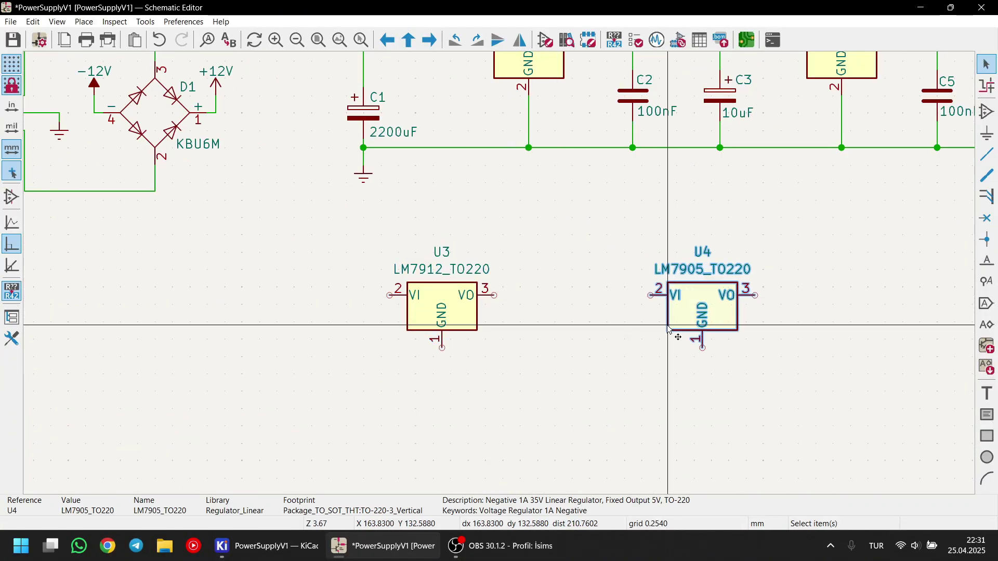
{"action": "left_click_drag", "start_coordinate": [686, 314], "coordinate": [811, 311]}
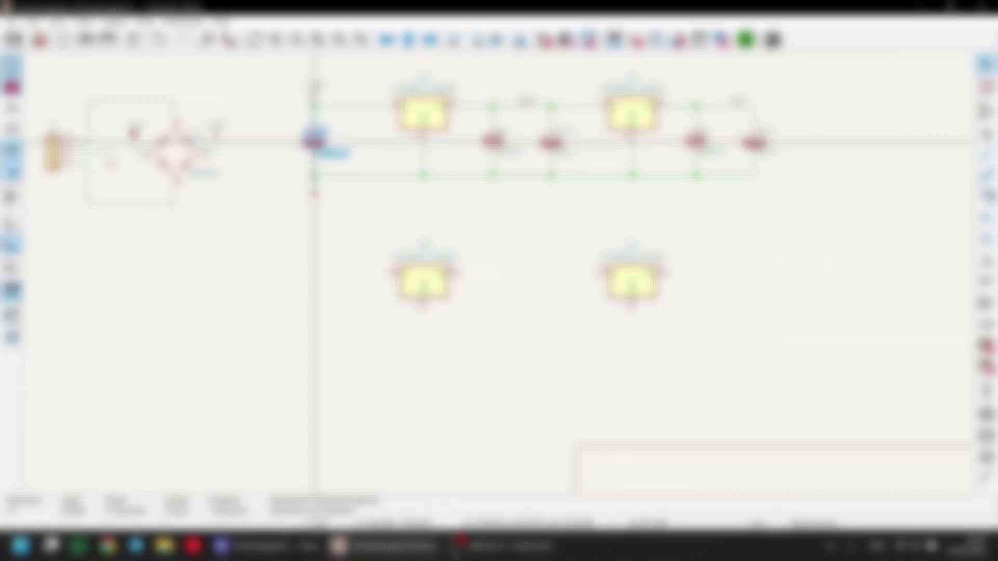
- Select capacitors C2, C3, C5 and C4 for duplication
{"action": "left_click", "coordinate": [493, 140], "text": "shift"}
{"action": "left_click", "coordinate": [551, 140], "text": "shift"}
{"action": "left_click", "coordinate": [696, 141], "text": "shift"}
{"action": "left_click", "coordinate": [754, 141], "text": "shift"}
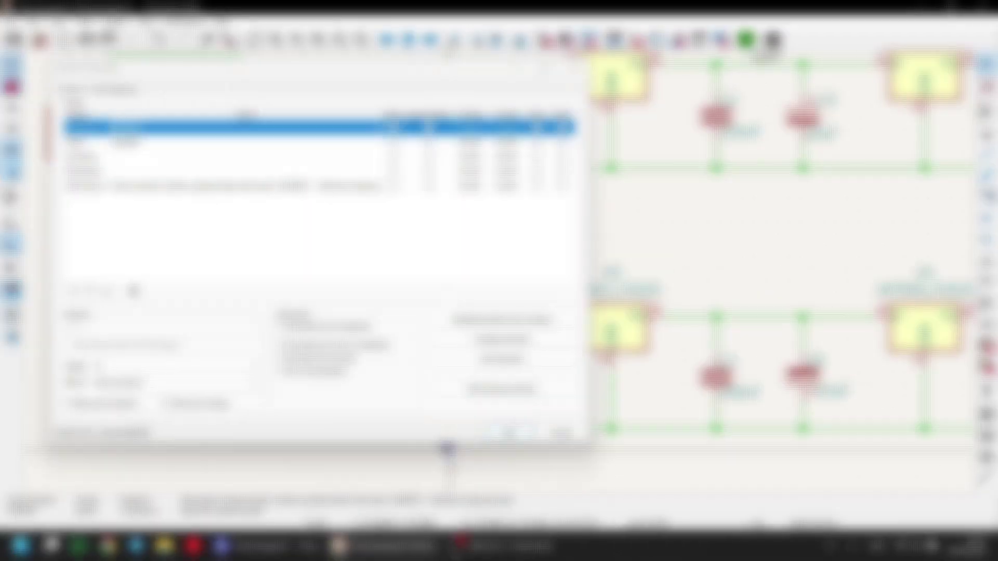
- Place a GNDREF ground symbol below C6
{"action": "key", "text": "Return"}
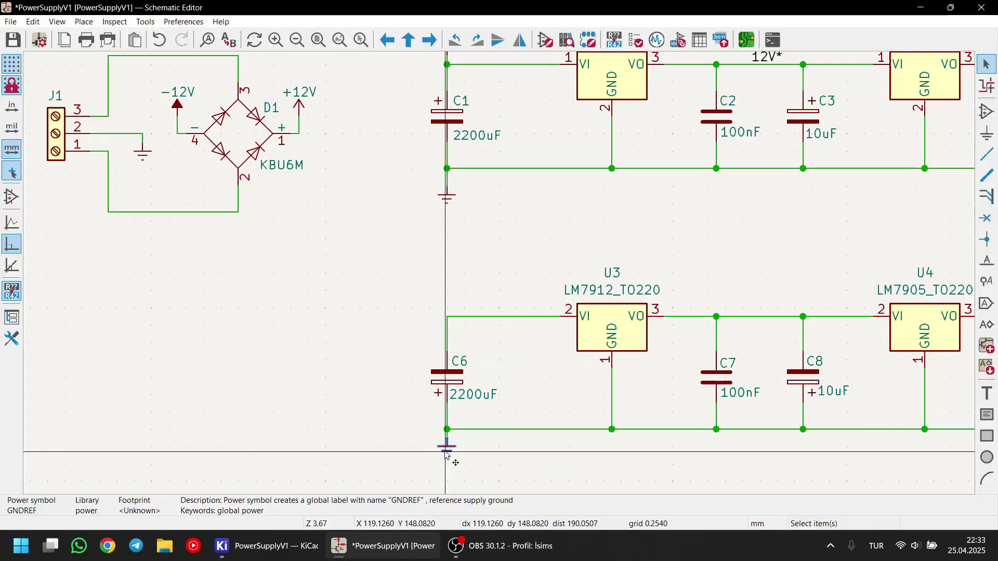
{"action": "left_click", "coordinate": [448, 457]}
{"action": "key", "text": "Escape"}
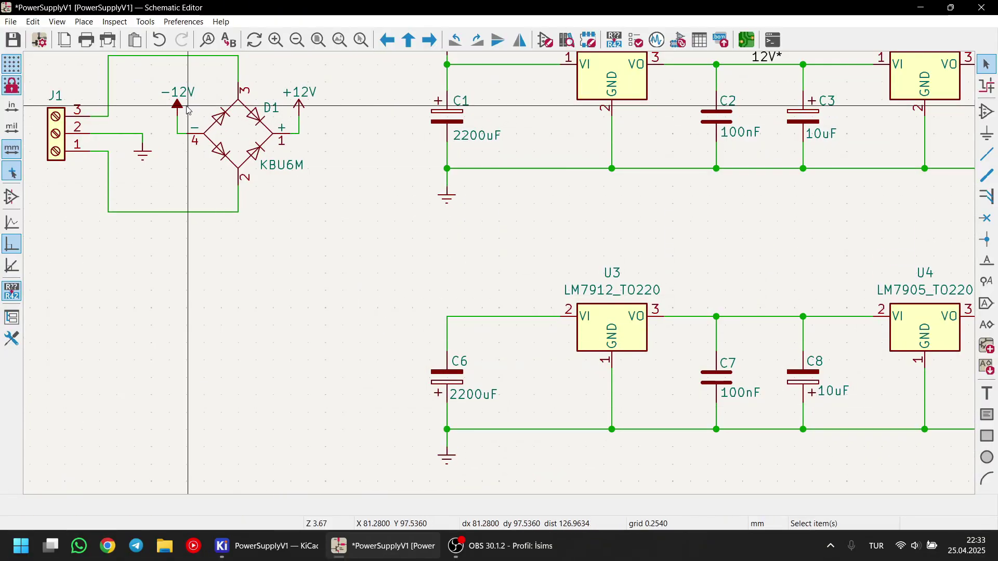
- Move the -12V power symbol onto C6's wire
{"action": "left_click", "coordinate": [177, 105]}
{"action": "key", "text": "m"}
{"action": "scroll", "coordinate": [448, 304], "scroll_direction": "up", "scroll_amount": 3}
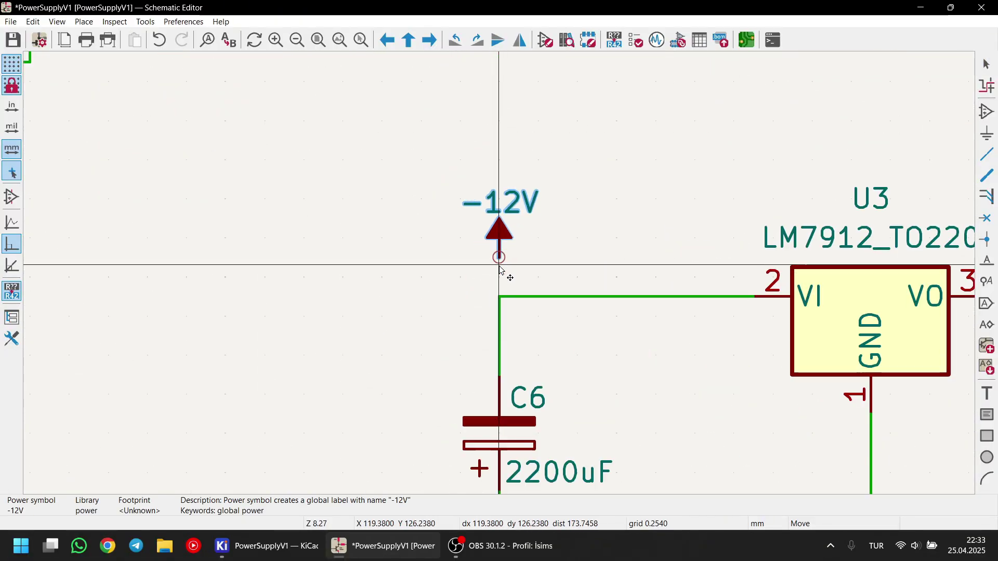
{"action": "left_click", "coordinate": [499, 297]}
{"action": "scroll", "coordinate": [500, 291], "scroll_direction": "down", "scroll_amount": 5}
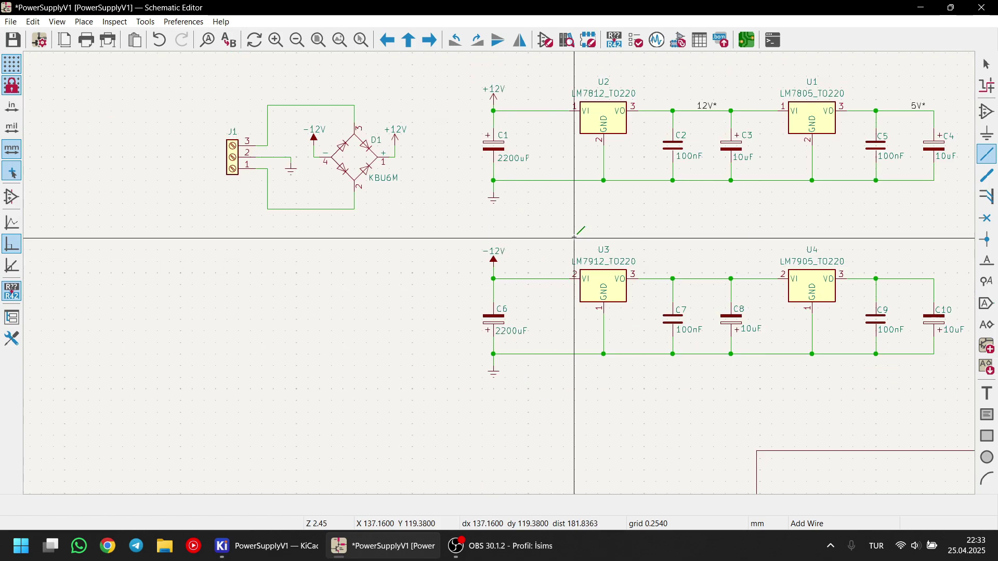
{"action": "left_click", "coordinate": [986, 85]}
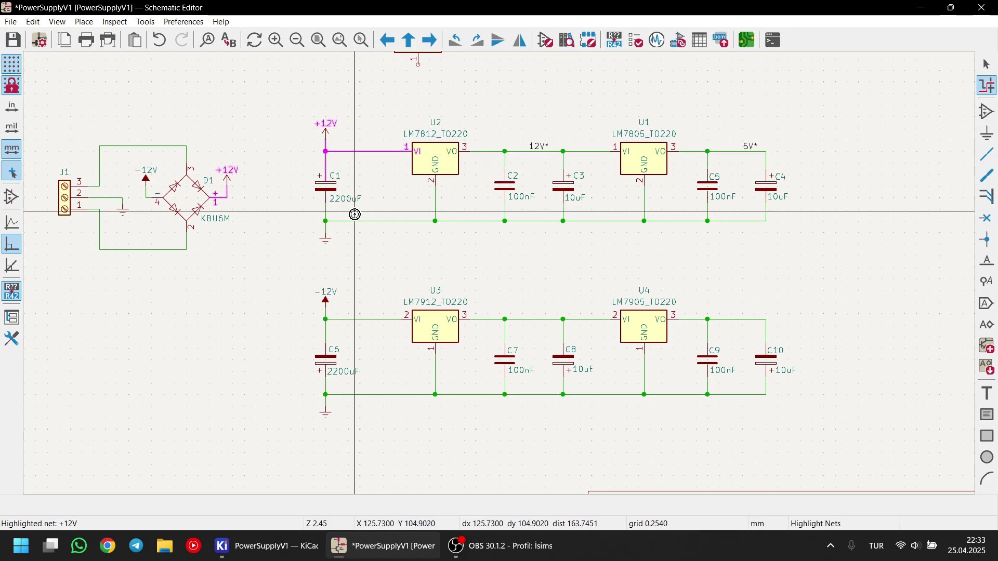
- Highlight the ground net and wire LM317 U5's ADJ pin to the R1/RV1 junction
{"action": "left_click", "coordinate": [355, 221]}
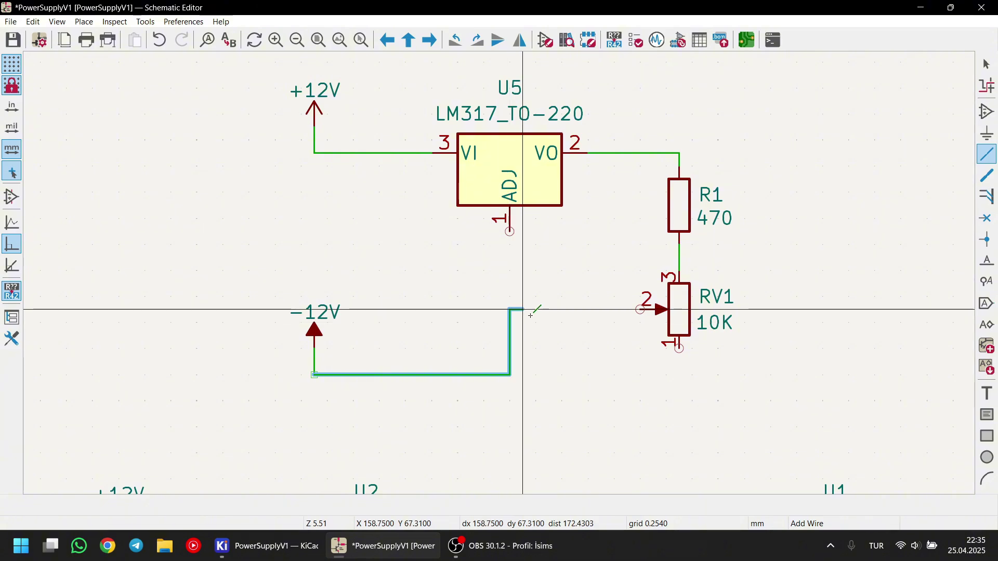
{"action": "left_click", "coordinate": [509, 231]}
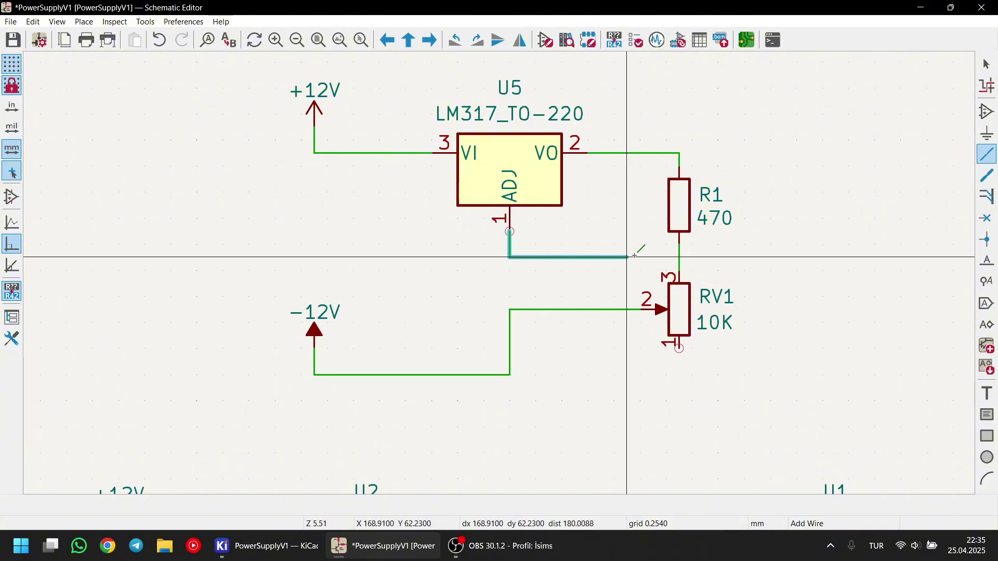
{"action": "left_click", "coordinate": [686, 256]}
- Put a no-connect flag on RV1's unused pin 1
{"action": "key", "text": "Escape"}
{"action": "scroll", "coordinate": [688, 355], "scroll_direction": "up", "scroll_amount": 5}
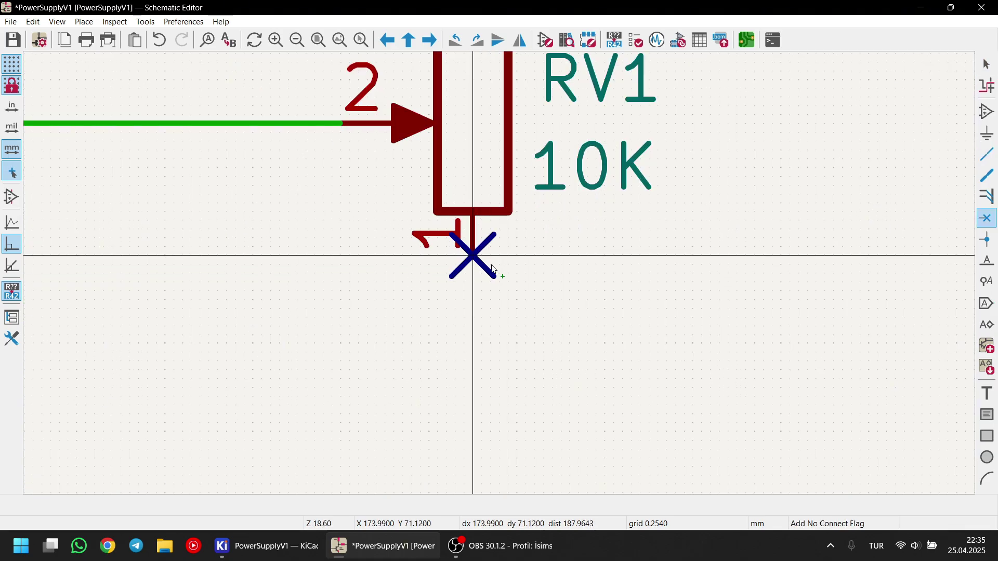
{"action": "left_click", "coordinate": [494, 269]}
{"action": "key", "text": "Escape"}
{"action": "scroll", "coordinate": [547, 267], "scroll_direction": "down", "scroll_amount": 6}
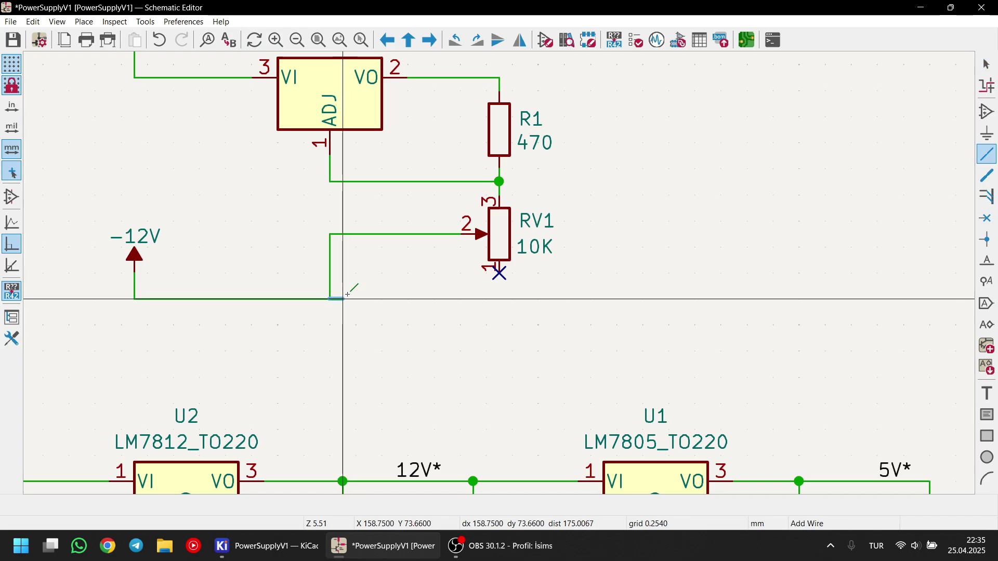
- Extend the -12V line and the LM317 output line to the right
{"action": "double_click", "coordinate": [628, 300]}
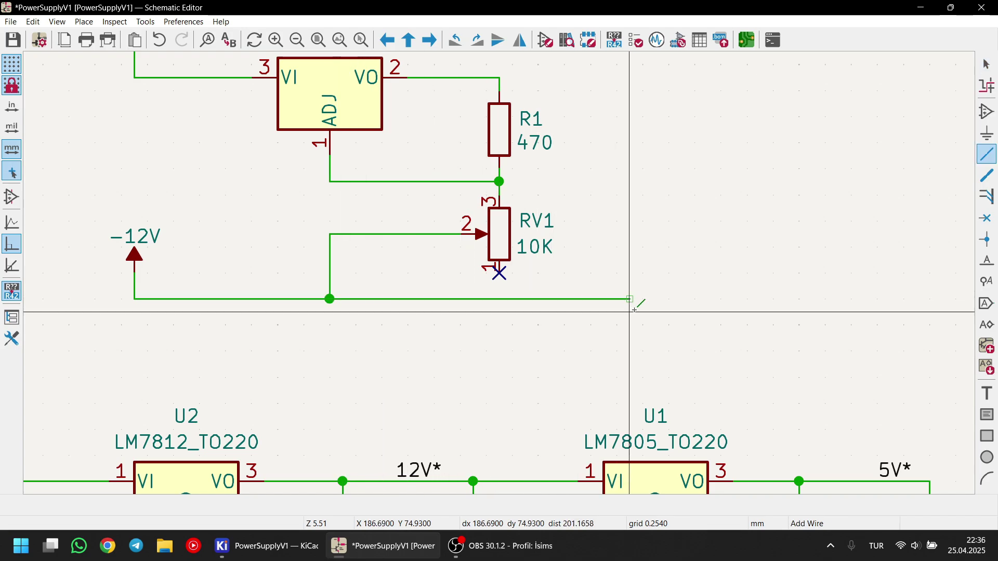
{"action": "scroll", "coordinate": [632, 302], "scroll_direction": "down", "scroll_amount": 2}
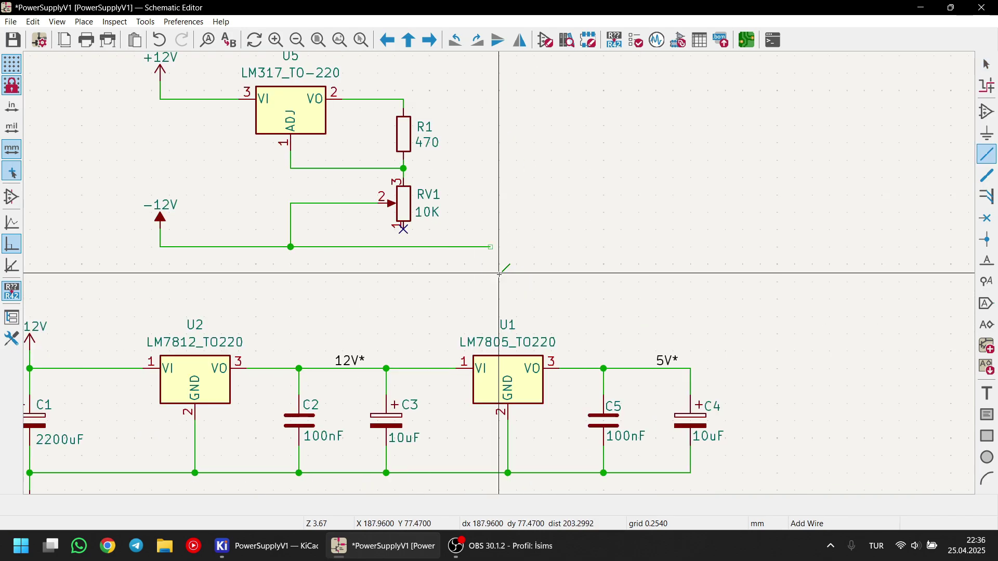
{"action": "double_click", "coordinate": [491, 99]}
- Duplicate capacitors C5 and C4 as C11 and C12 beside R1
{"action": "left_click_drag", "start_coordinate": [738, 385], "coordinate": [577, 452]}
{"action": "key", "text": "ctrl+d"}
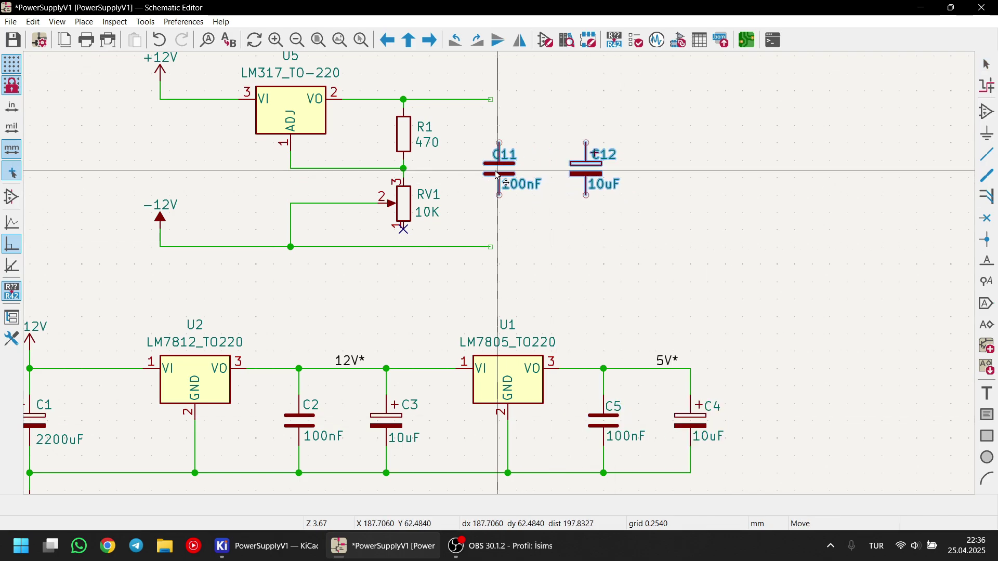
{"action": "left_click", "coordinate": [498, 177]}
{"action": "scroll", "coordinate": [519, 247], "scroll_direction": "up", "scroll_amount": 2}
{"action": "scroll", "coordinate": [504, 296], "scroll_direction": "down", "scroll_amount": 2}
{"action": "scroll", "coordinate": [459, 281], "scroll_direction": "up", "scroll_amount": 4}
{"action": "left_click", "coordinate": [484, 280]}
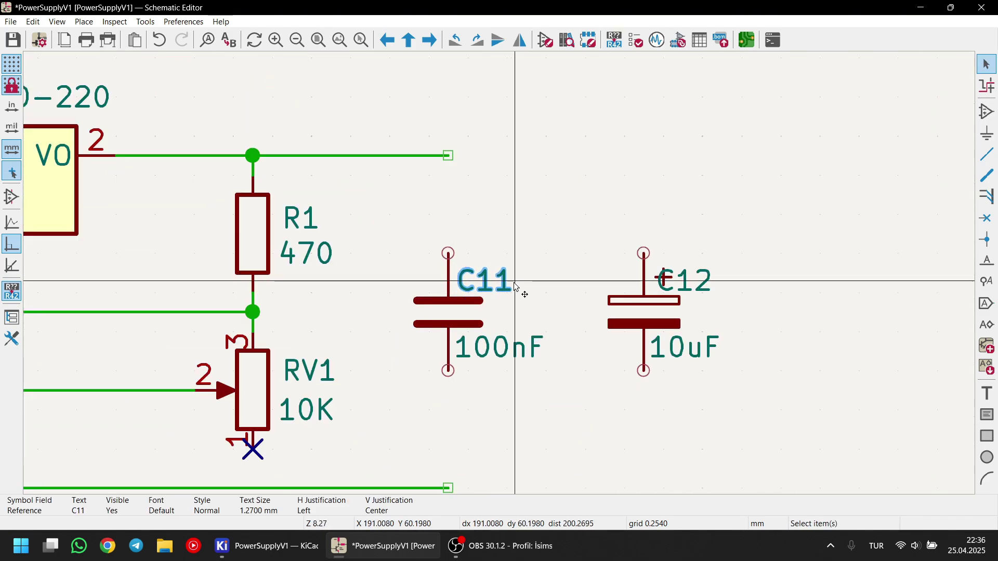
{"action": "key", "text": "w"}
{"action": "left_click", "coordinate": [448, 488]}
- Wire C11's bottom pin to the lower line and its top pin to the LM317 VO line
{"action": "left_click", "coordinate": [448, 370]}
{"action": "left_click", "coordinate": [448, 255]}
{"action": "left_click", "coordinate": [448, 156]}
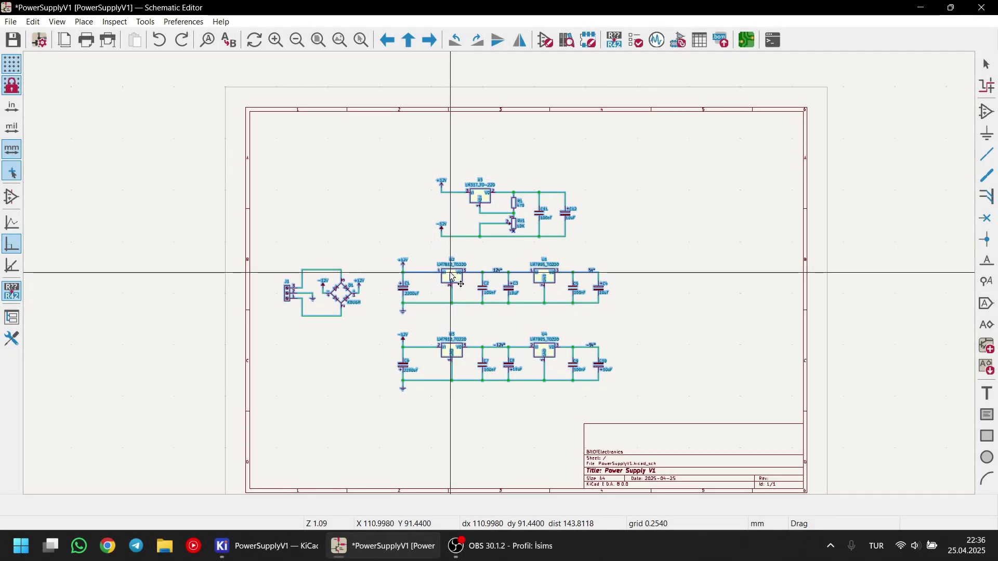
{"action": "scroll", "coordinate": [486, 289], "scroll_direction": "up", "scroll_amount": 2}
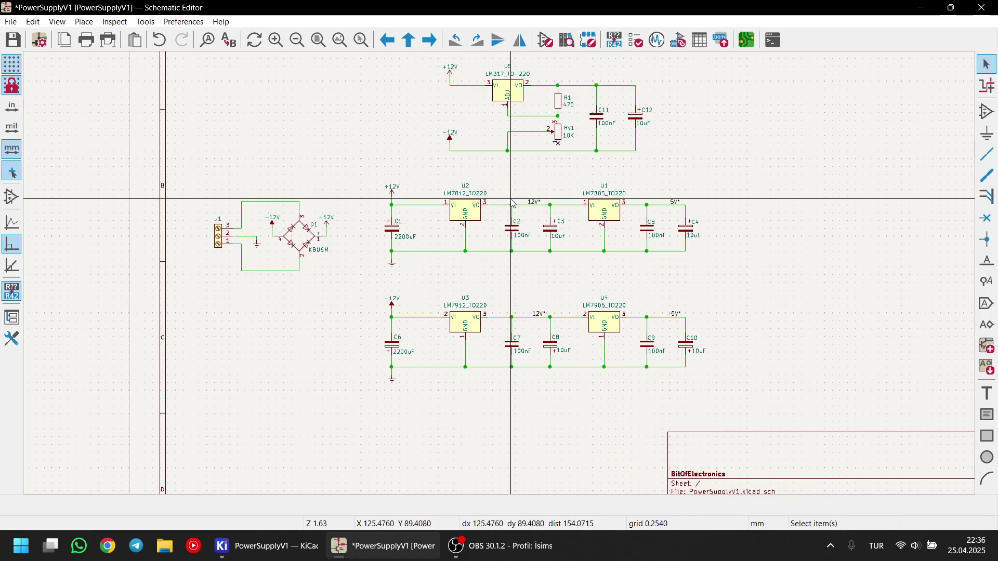
{"action": "scroll", "coordinate": [500, 294], "scroll_direction": "up", "scroll_amount": 2}
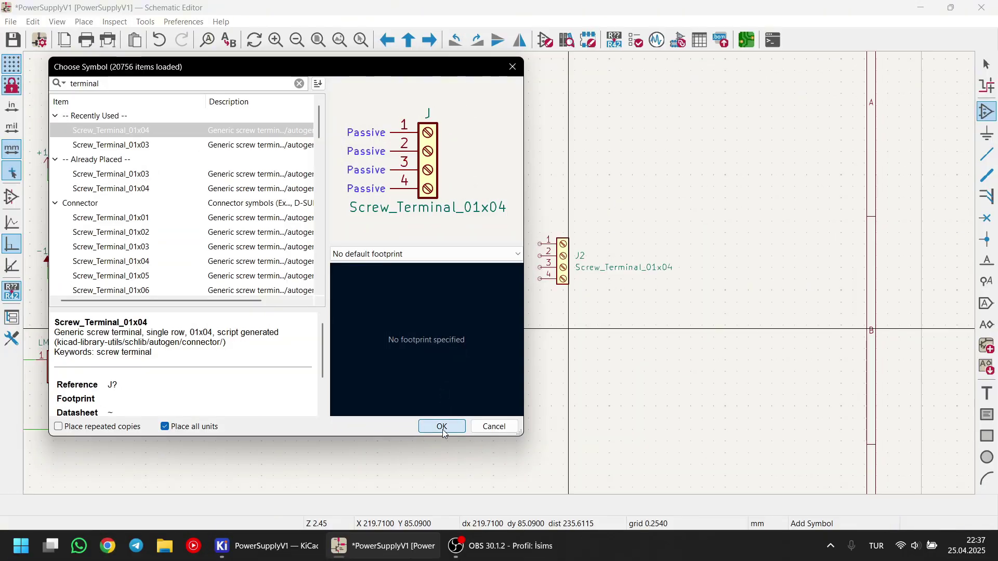
- Place the 4-pin screw terminal and highlight the 317 net to check its connections
{"action": "left_click", "coordinate": [443, 428]}
{"action": "scroll", "coordinate": [556, 357], "scroll_direction": "up", "scroll_amount": 3}
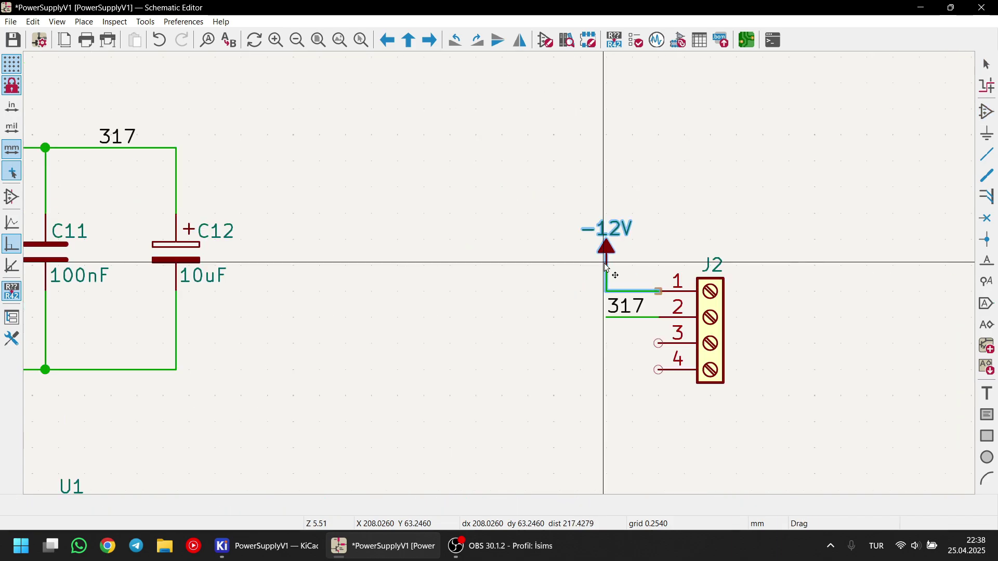
{"action": "left_click", "coordinate": [986, 85]}
{"action": "scroll", "coordinate": [493, 274], "scroll_direction": "down", "scroll_amount": 2}
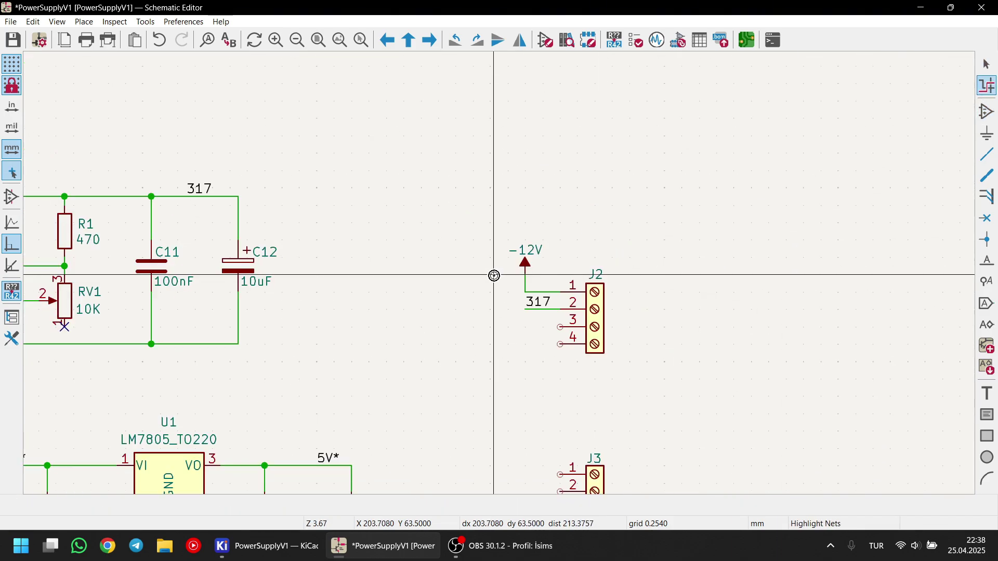
{"action": "left_click", "coordinate": [531, 312]}
{"action": "scroll", "coordinate": [500, 273], "scroll_direction": "down", "scroll_amount": 2}
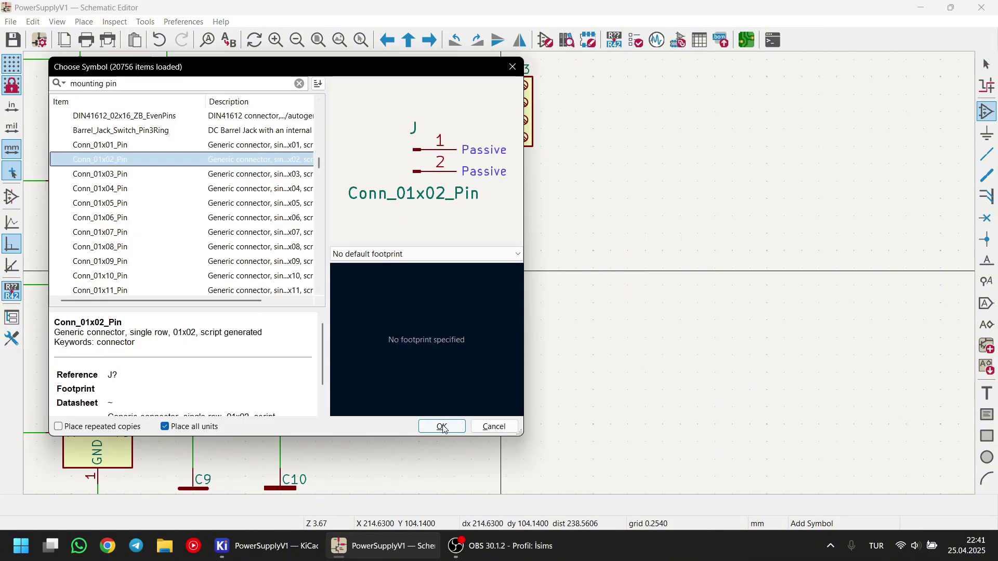
- Add two-pin connector J4 and wire a ground symbol to the ON/OFF pin
{"action": "key", "text": "Return"}
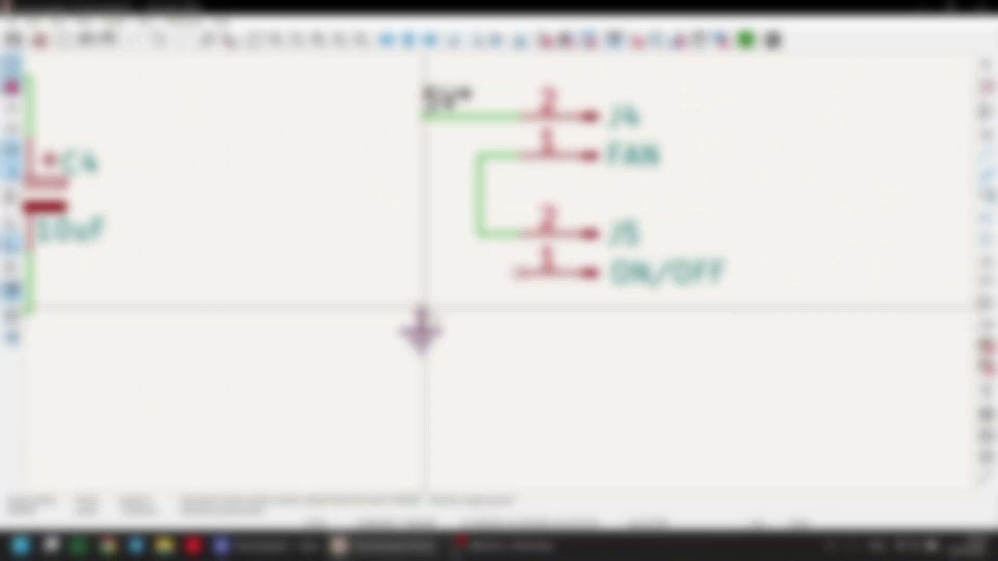
{"action": "left_click", "coordinate": [421, 311]}
{"action": "key", "text": "w"}
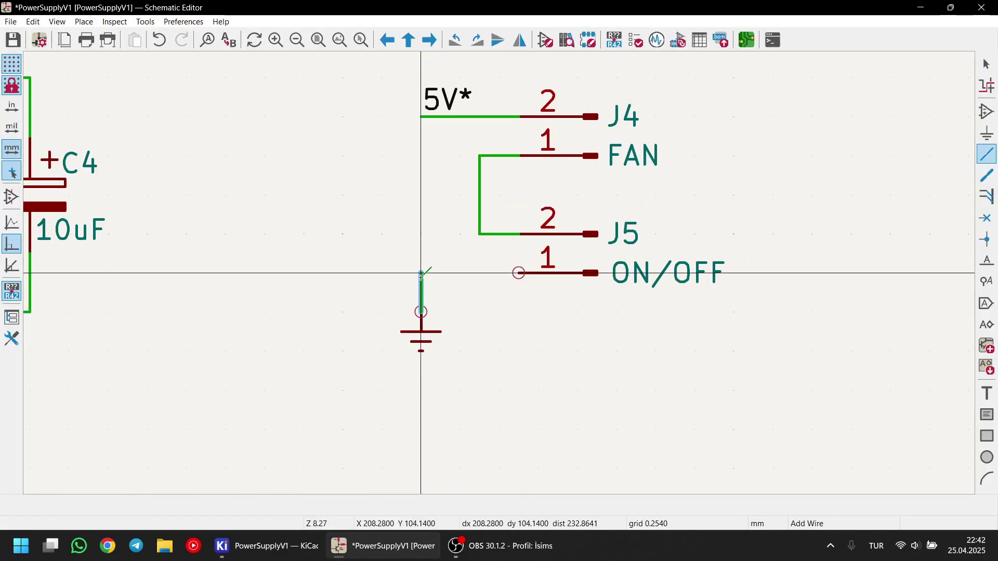
{"action": "left_click", "coordinate": [518, 273]}
{"action": "scroll", "coordinate": [518, 273], "scroll_direction": "down", "scroll_amount": 5}
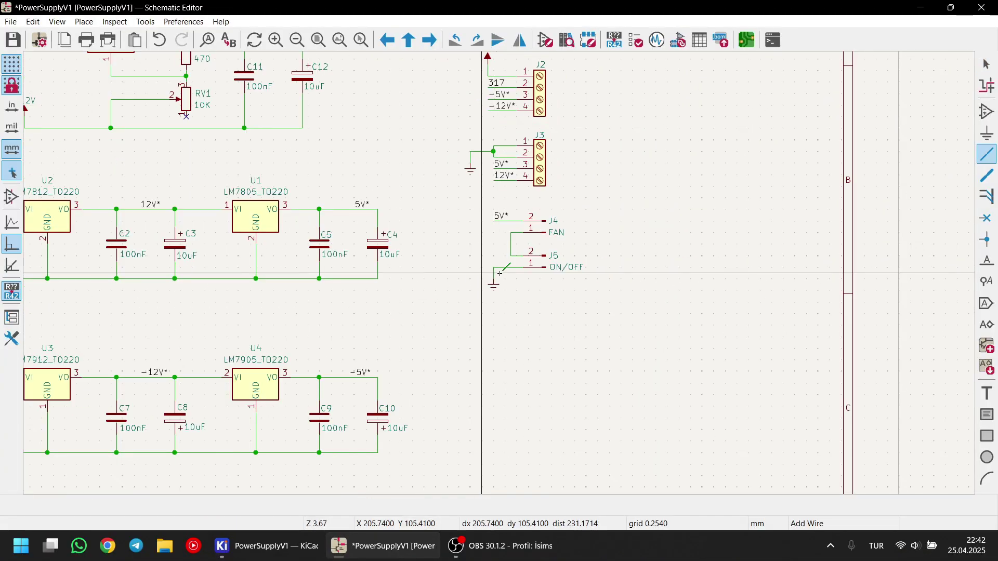
{"action": "scroll", "coordinate": [446, 279], "scroll_direction": "up", "scroll_amount": 7}
- Move the 5V* label beside J6 and wire J6 pin 3 to it
{"action": "key", "text": "m"}
{"action": "left_click", "coordinate": [405, 285]}
{"action": "key", "text": "w"}
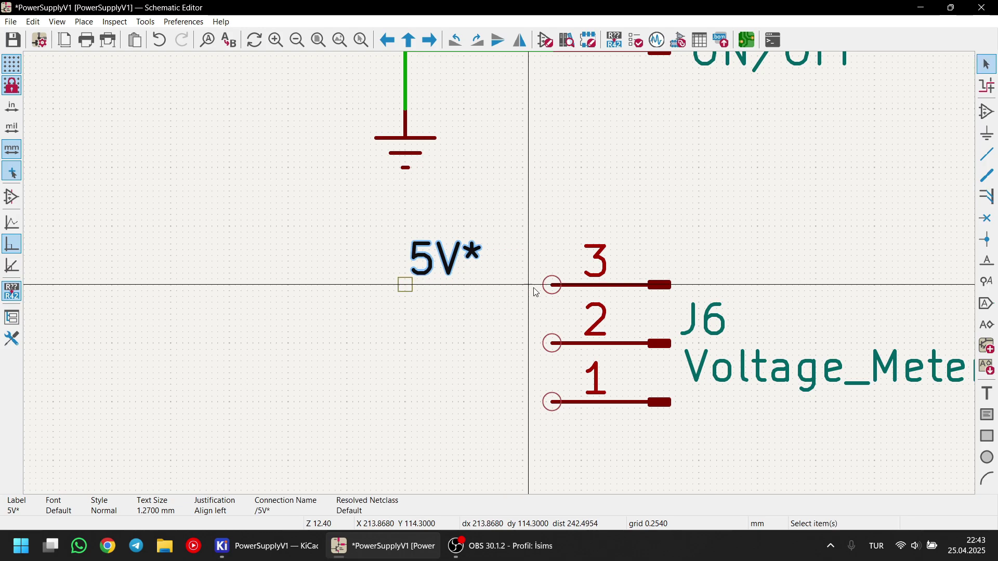
{"action": "left_click", "coordinate": [406, 284]}
{"action": "scroll", "coordinate": [418, 289], "scroll_direction": "down", "scroll_amount": 5}
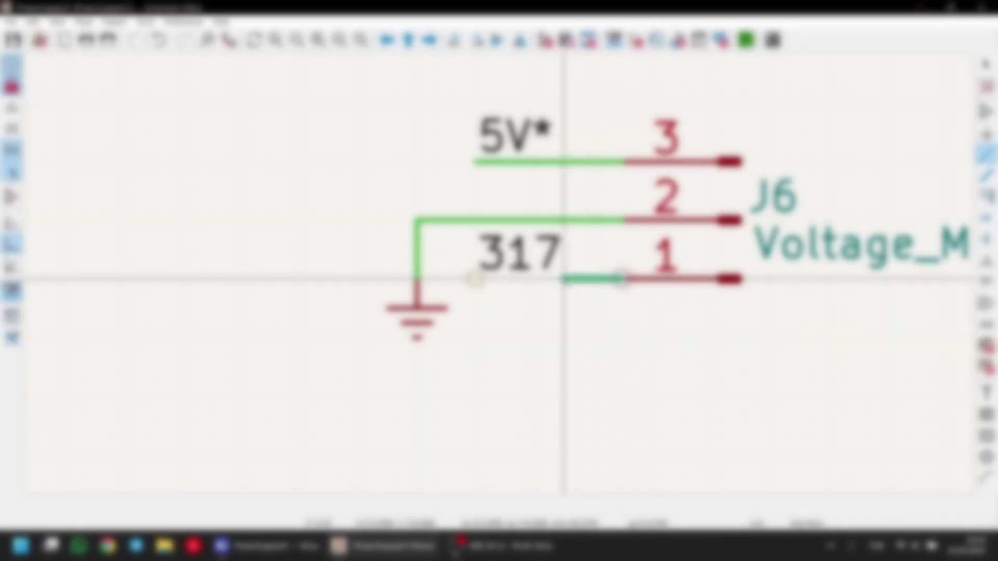
{"action": "key", "text": "Escape"}
{"action": "scroll", "coordinate": [487, 309], "scroll_direction": "down", "scroll_amount": 6}
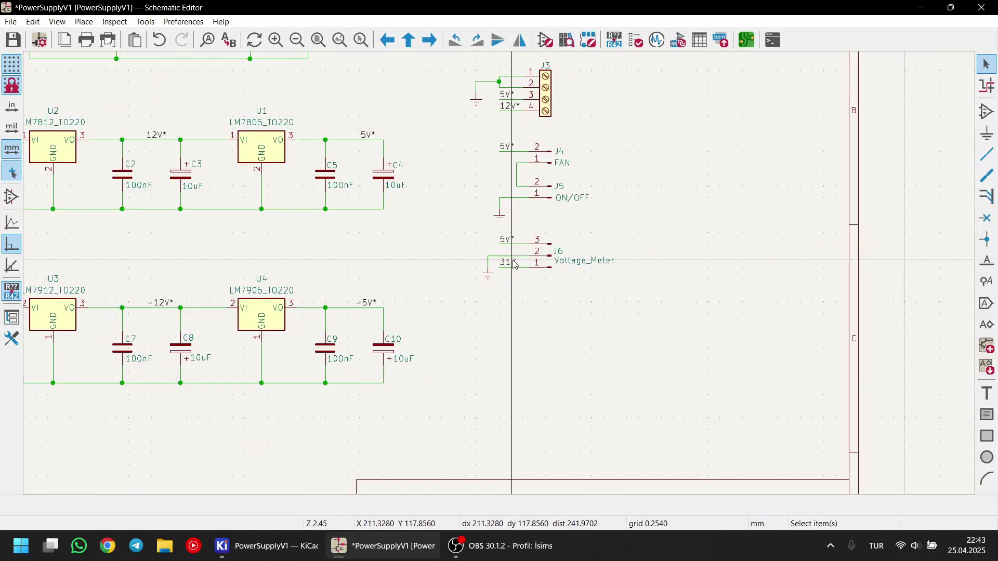
{"action": "scroll", "coordinate": [514, 262], "scroll_direction": "down", "scroll_amount": 5}
{"action": "scroll", "coordinate": [491, 275], "scroll_direction": "up", "scroll_amount": 5}
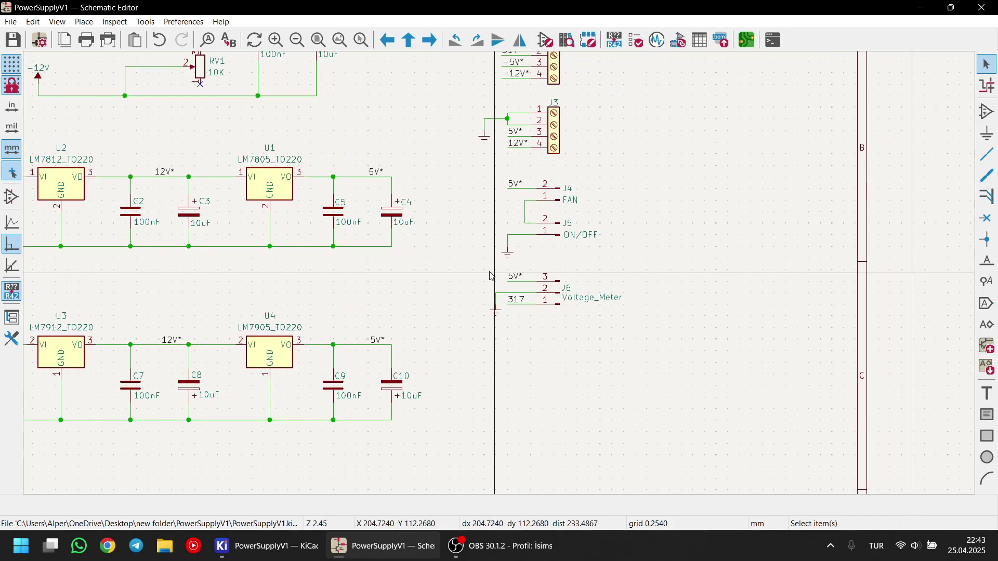
{"action": "scroll", "coordinate": [494, 271], "scroll_direction": "down", "scroll_amount": 2}
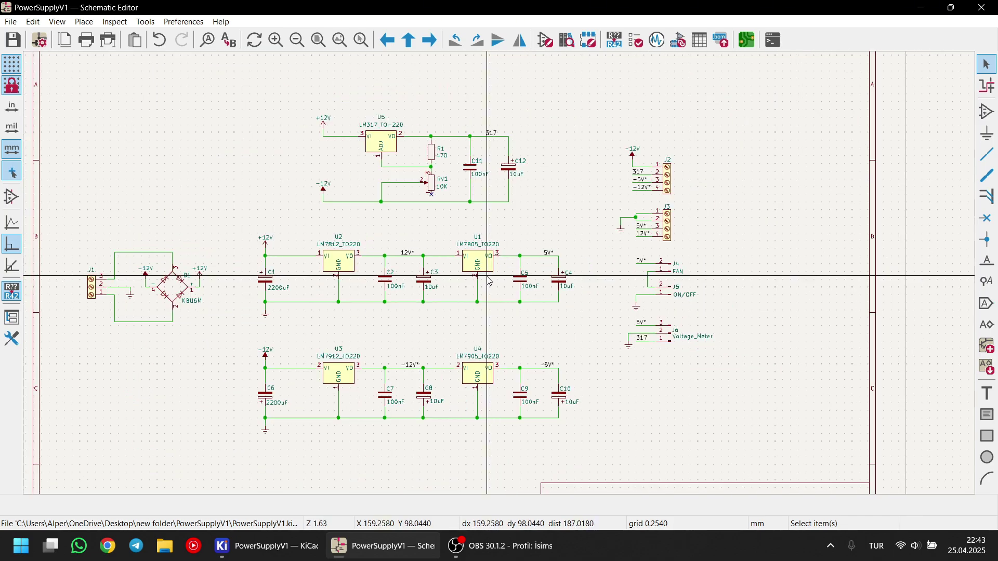
- Place four MountingHole symbols H1–H4 in a column below J6, then save with Ctrl+S
{"action": "key", "text": "a"}
{"action": "key", "text": "Return"}
{"action": "scroll", "coordinate": [660, 384], "scroll_direction": "up", "scroll_amount": 3}
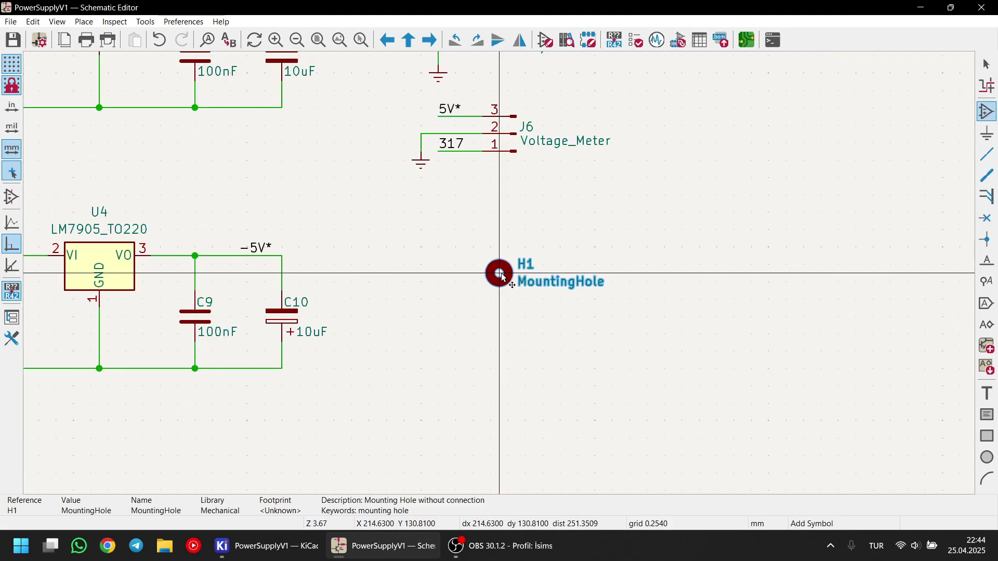
{"action": "left_click", "coordinate": [437, 260]}
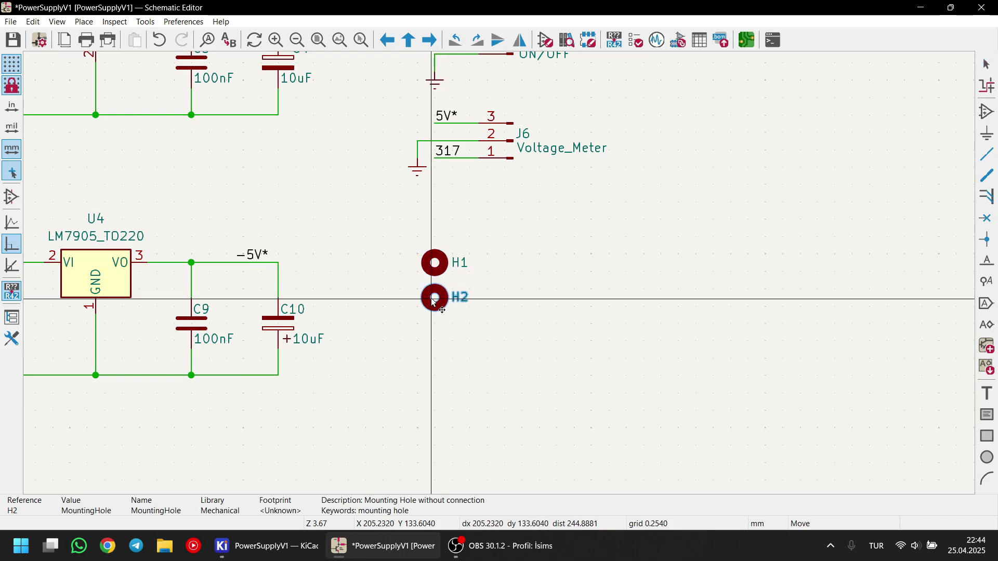
{"action": "left_click", "coordinate": [434, 299]}
{"action": "left_click", "coordinate": [435, 333]}
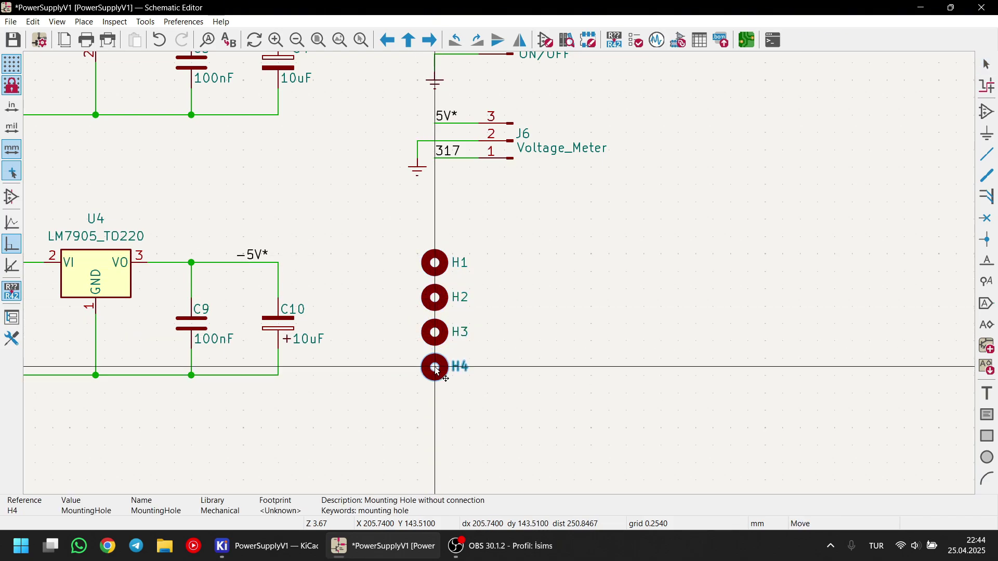
{"action": "left_click", "coordinate": [435, 367]}
{"action": "key", "text": "Escape"}
{"action": "scroll", "coordinate": [429, 262], "scroll_direction": "down", "scroll_amount": 5}
{"action": "key", "text": "ctrl+s"}
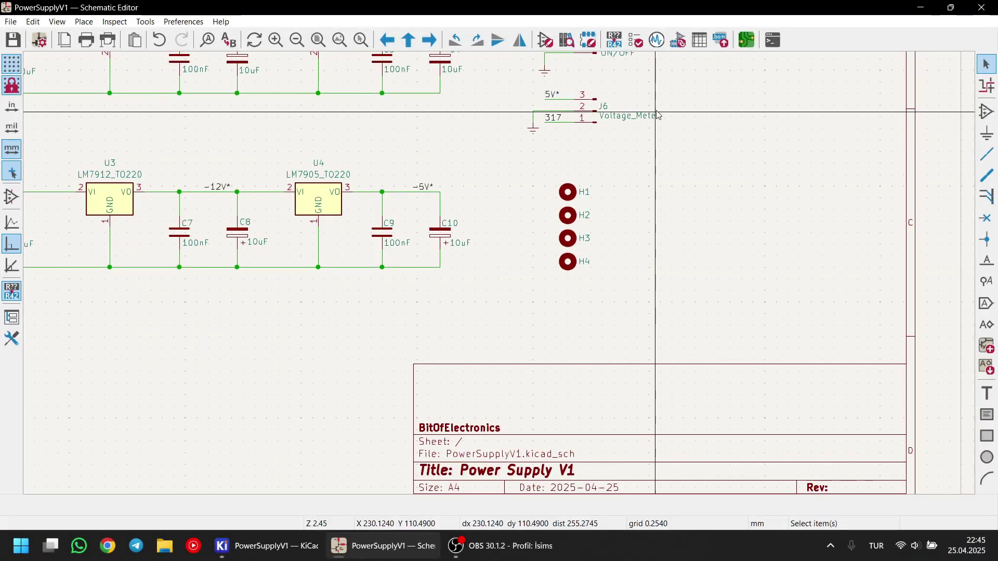
- In Assign Footprints, select D1 and preview its KBU6M bridge rectifier footprint
{"action": "left_click", "coordinate": [679, 42]}
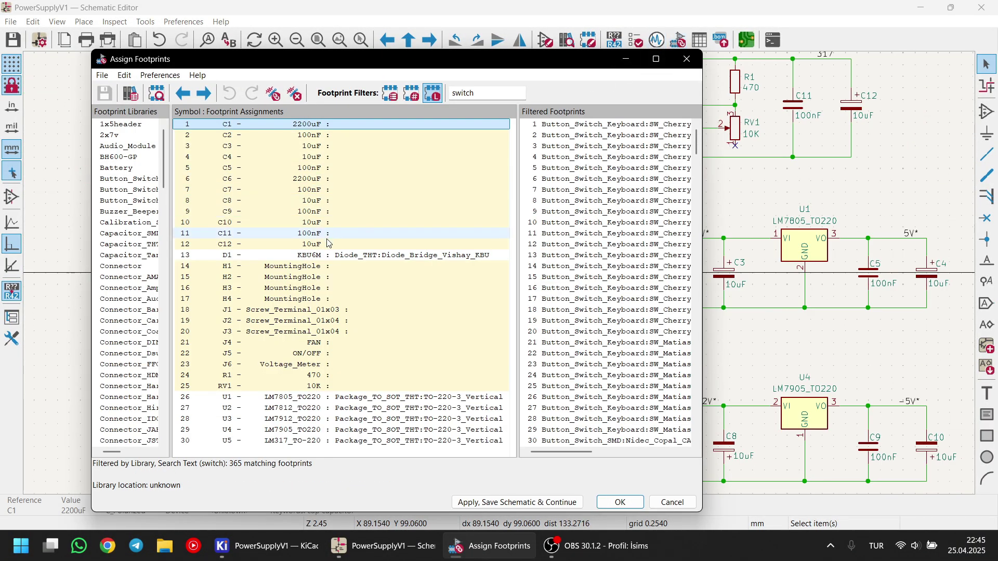
{"action": "left_click", "coordinate": [330, 255]}
{"action": "left_click_drag", "start_coordinate": [367, 66], "coordinate": [340, 53]}
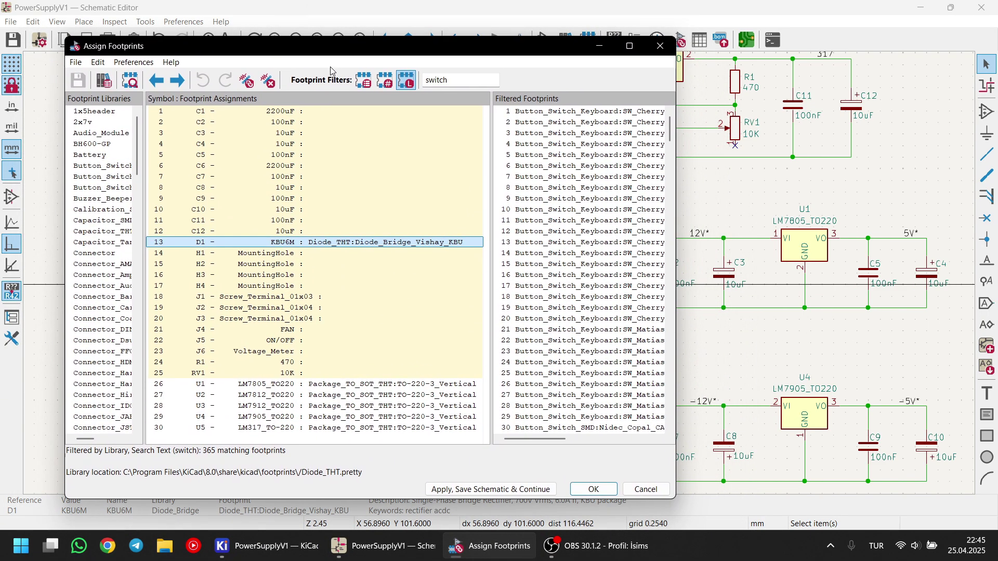
{"action": "left_click", "coordinate": [126, 80]}
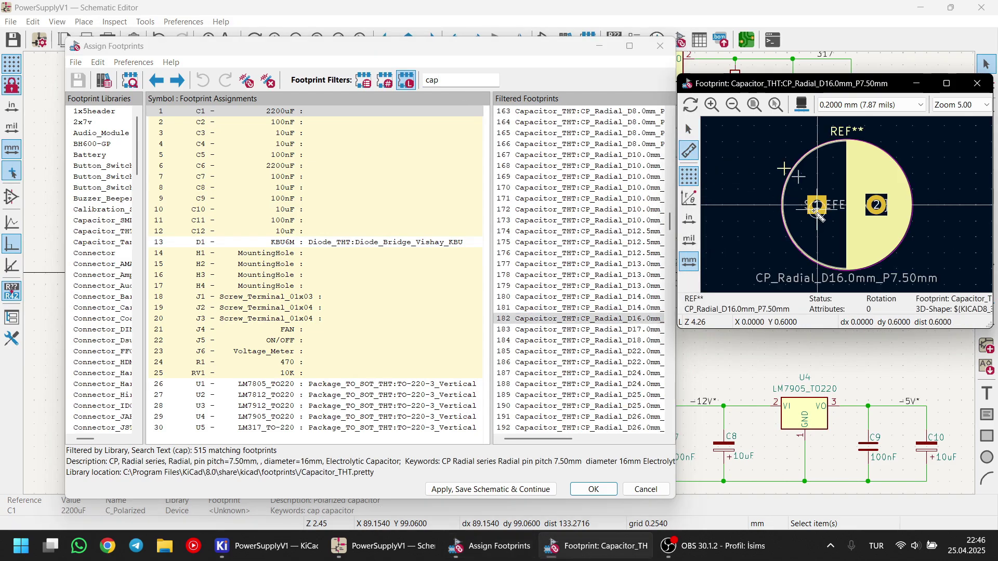
- Measure the capacitor's pad spacing and outline diameter, then assign CP_Radial_D16.0mm_P7.50mm to C1
{"action": "left_click", "coordinate": [817, 206]}
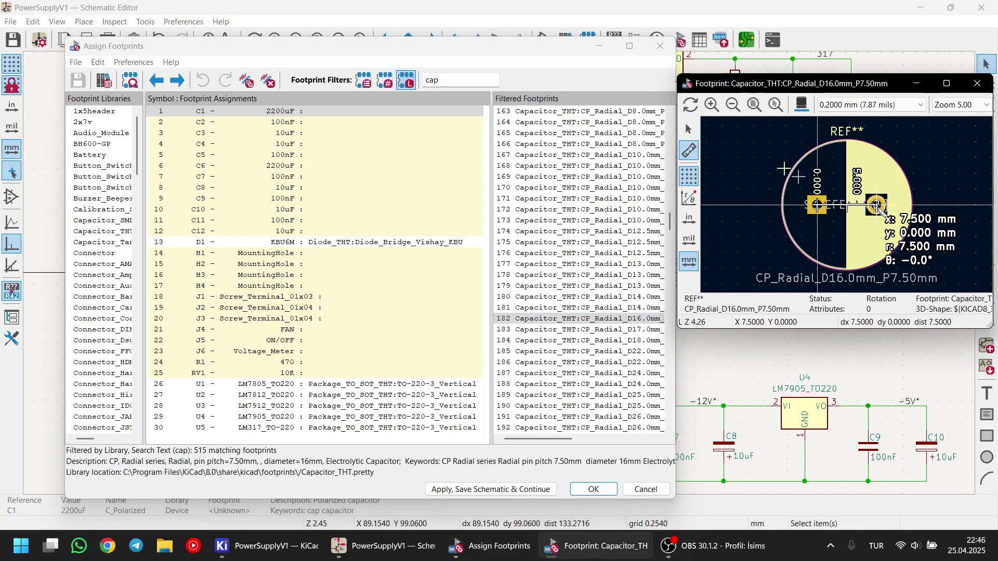
{"action": "key", "text": "Escape"}
{"action": "left_click", "coordinate": [916, 208]}
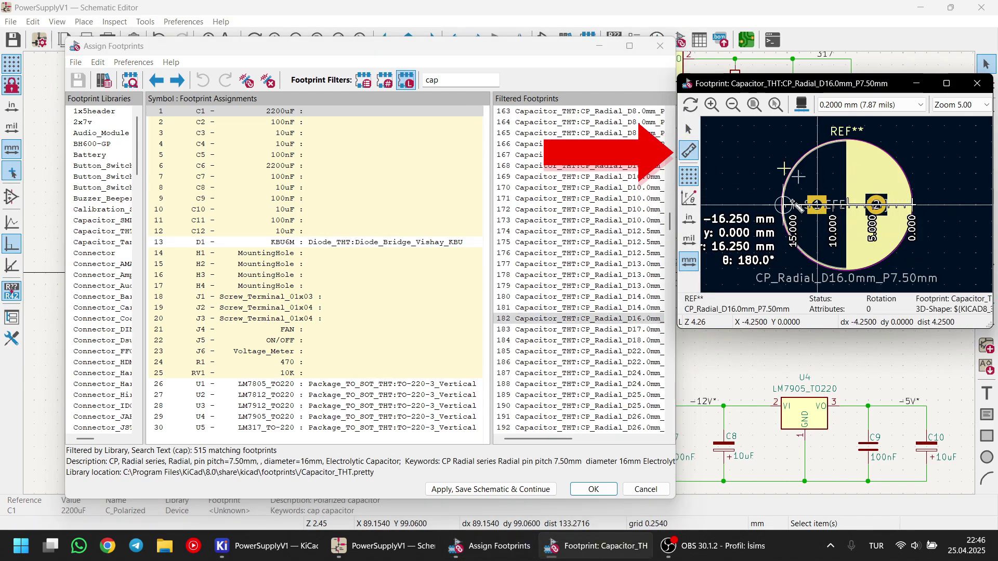
{"action": "key", "text": "Escape"}
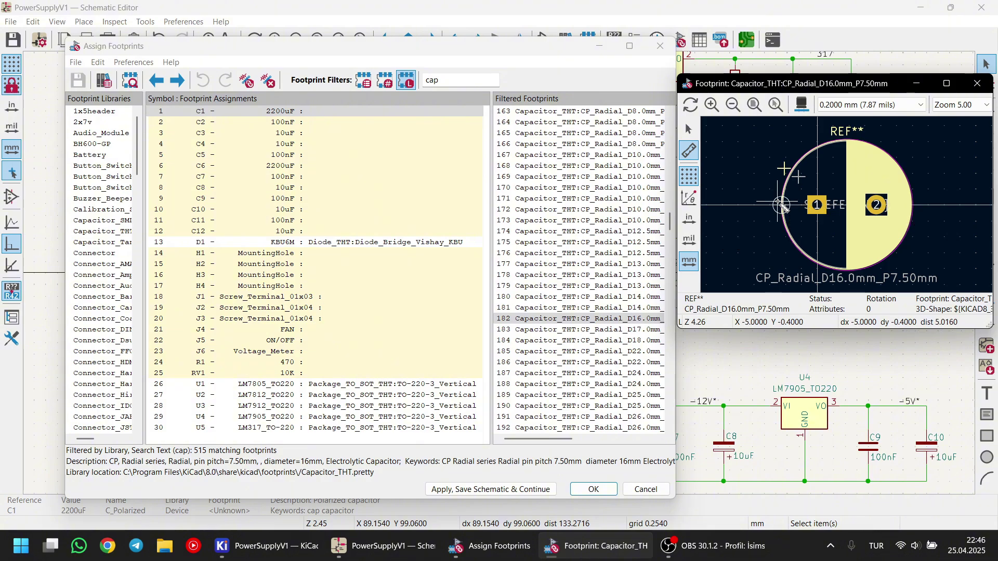
{"action": "double_click", "coordinate": [633, 321]}
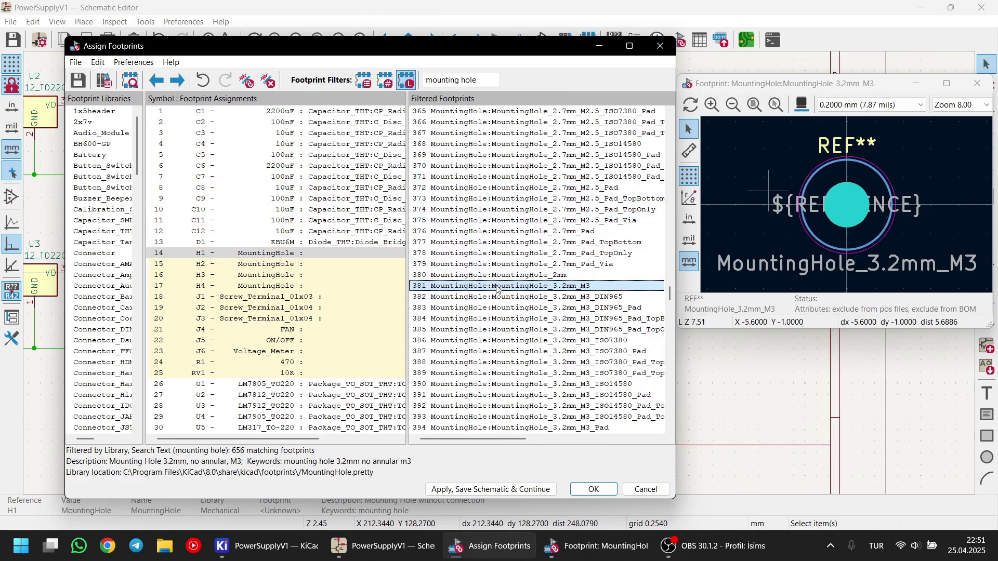
- Assign the MountingHole_3.2mm_M3 footprint to H1, H2, H3 and H4
{"action": "double_click", "coordinate": [497, 287]}
{"action": "double_click", "coordinate": [497, 287]}
{"action": "double_click", "coordinate": [497, 288]}
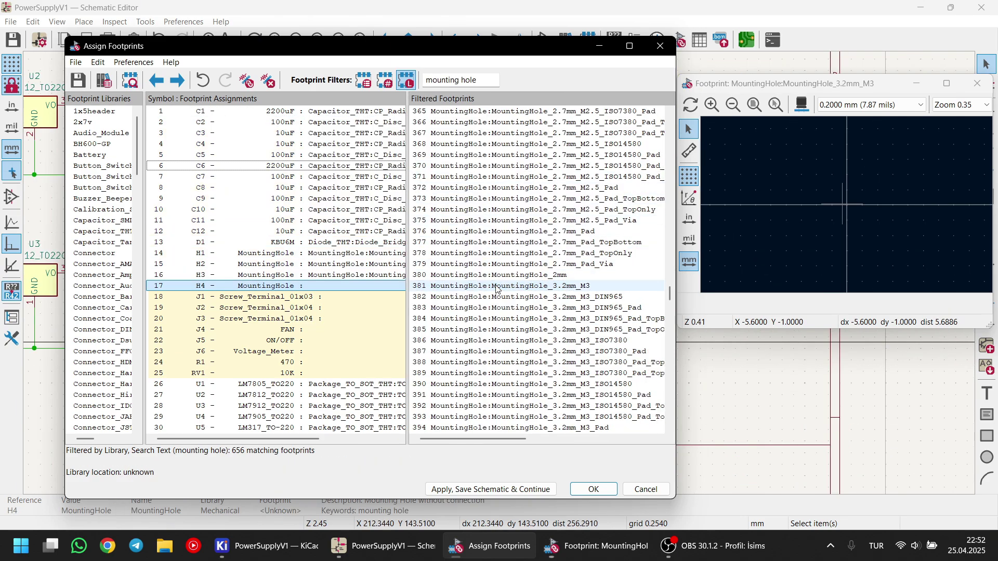
{"action": "double_click", "coordinate": [497, 287]}
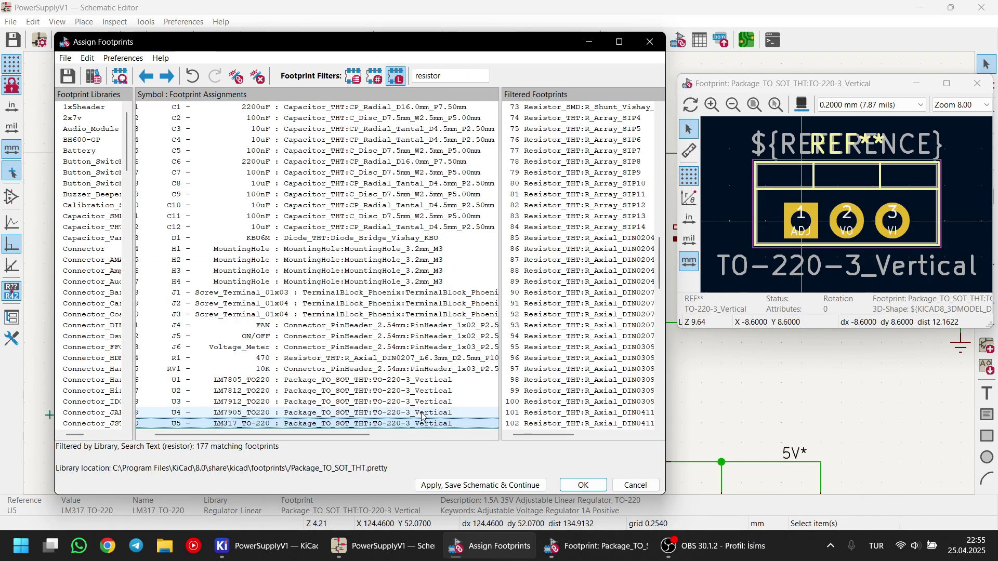
- Review the assigned footprints back up to C1, then apply, save and return to the schematic
{"action": "key", "text": "Up"}
{"action": "key", "text": "Up"}
{"action": "key", "text": "Up"}
{"action": "key", "text": "Up"}
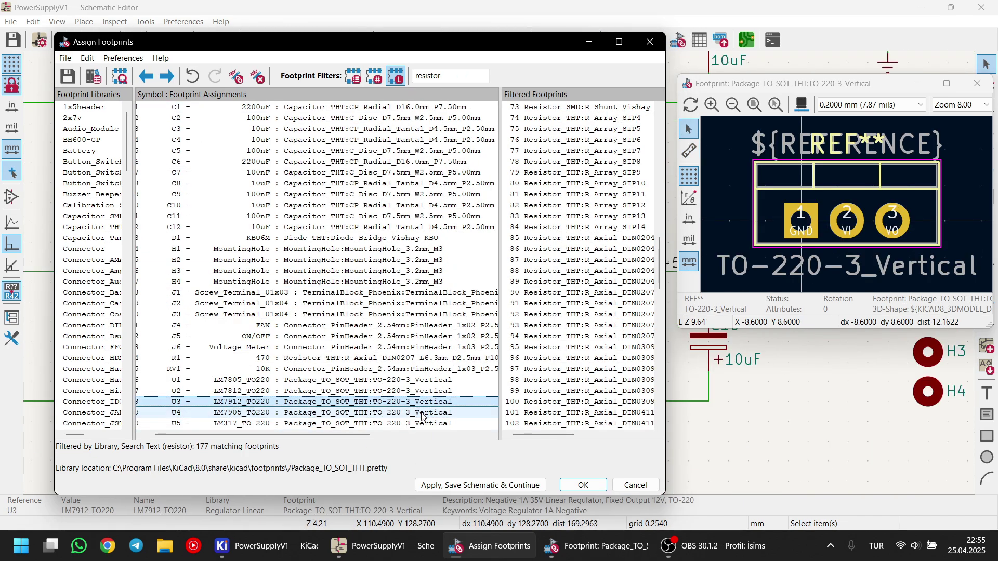
{"action": "key", "text": "Up"}
{"action": "key", "text": "Up"}
{"action": "key", "text": "Up"}
{"action": "key", "text": "Up"}
{"action": "key", "text": "Up"}
{"action": "key", "text": "Up"}
{"action": "key", "text": "Up"}
{"action": "key", "text": "Up"}
{"action": "key", "text": "Up"}
{"action": "key", "text": "Up"}
{"action": "key", "text": "Up"}
{"action": "key", "text": "Up"}
{"action": "key", "text": "Up"}
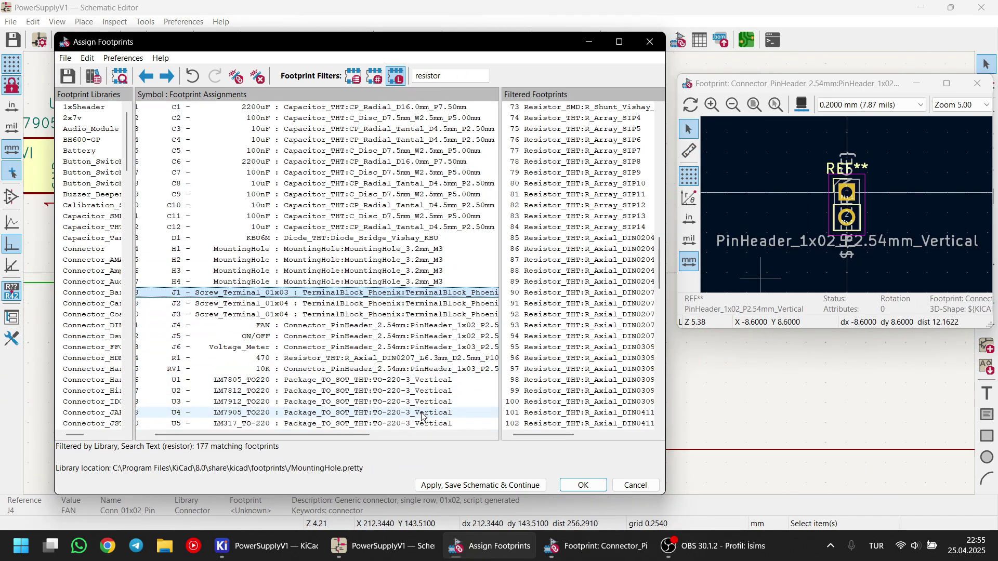
{"action": "key", "text": "Up"}
{"action": "key", "text": "Up"}
{"action": "key", "text": "Up"}
{"action": "key", "text": "Up"}
{"action": "key", "text": "Up"}
{"action": "key", "text": "Up"}
{"action": "key", "text": "Up"}
{"action": "key", "text": "Up"}
{"action": "key", "text": "Up"}
{"action": "key", "text": "Up"}
{"action": "key", "text": "Up"}
{"action": "key", "text": "Up"}
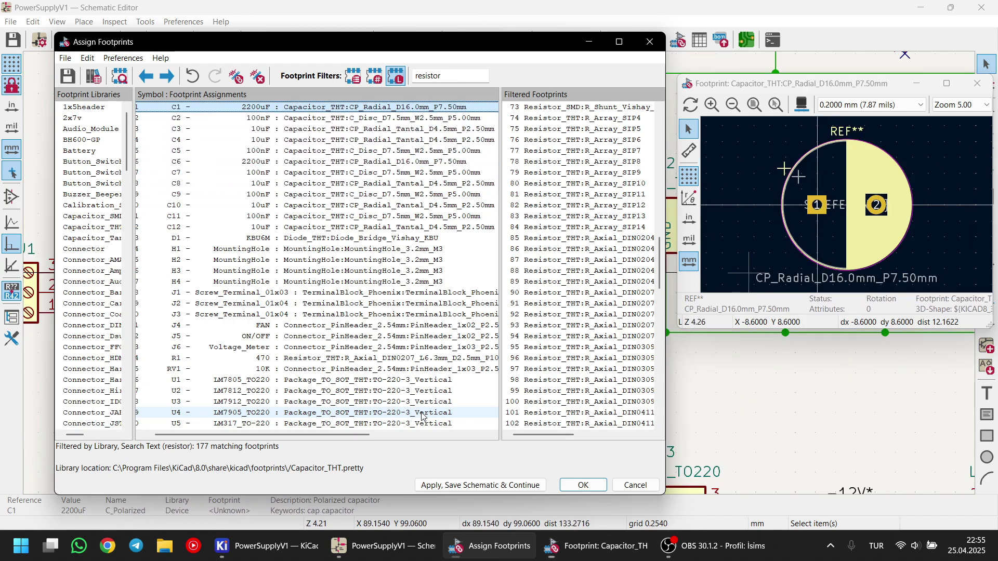
{"action": "left_click", "coordinate": [535, 485]}
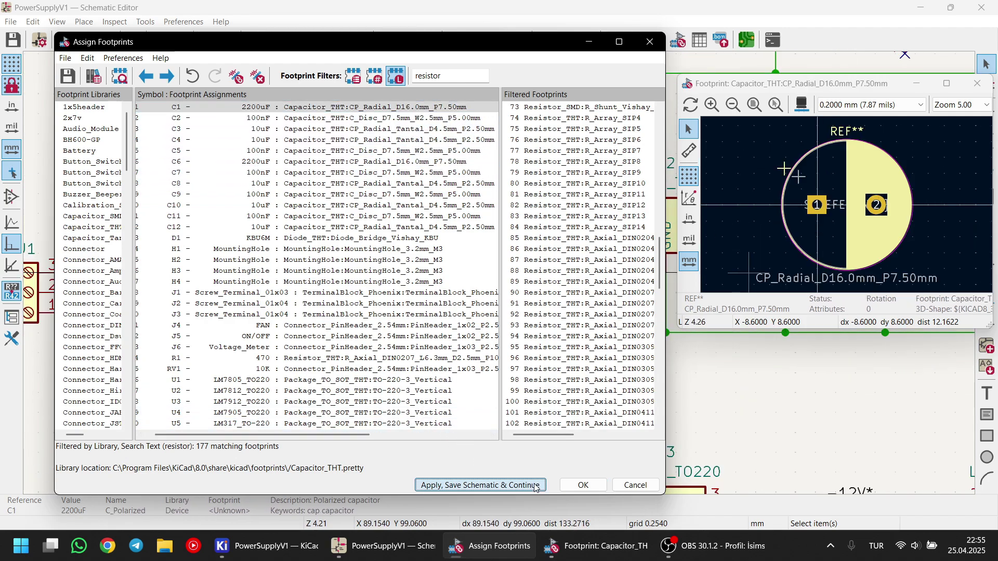
{"action": "left_click", "coordinate": [579, 486]}
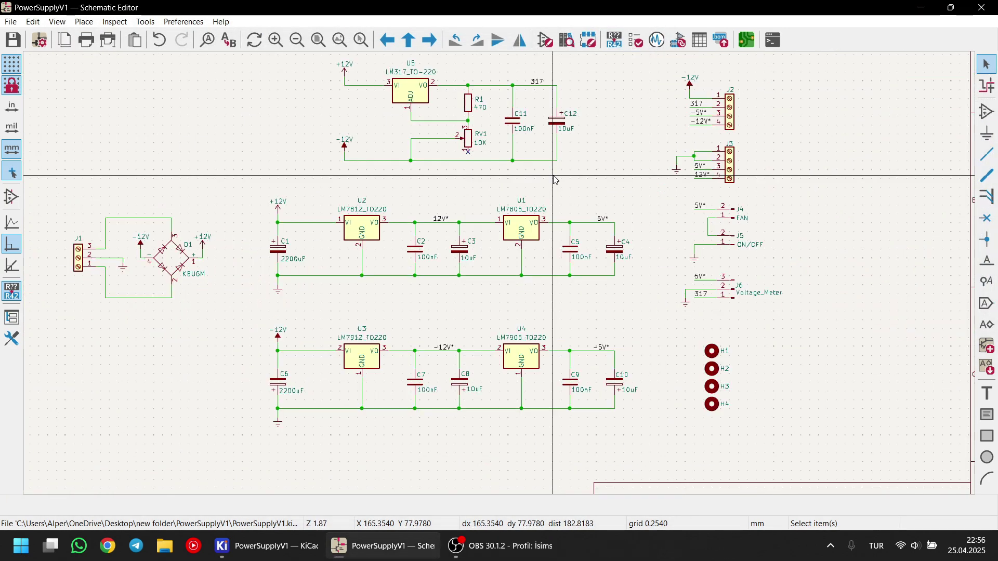
- Run ERC, delete the three undriven power-input error markers, and close the checker
{"action": "left_click", "coordinate": [635, 41]}
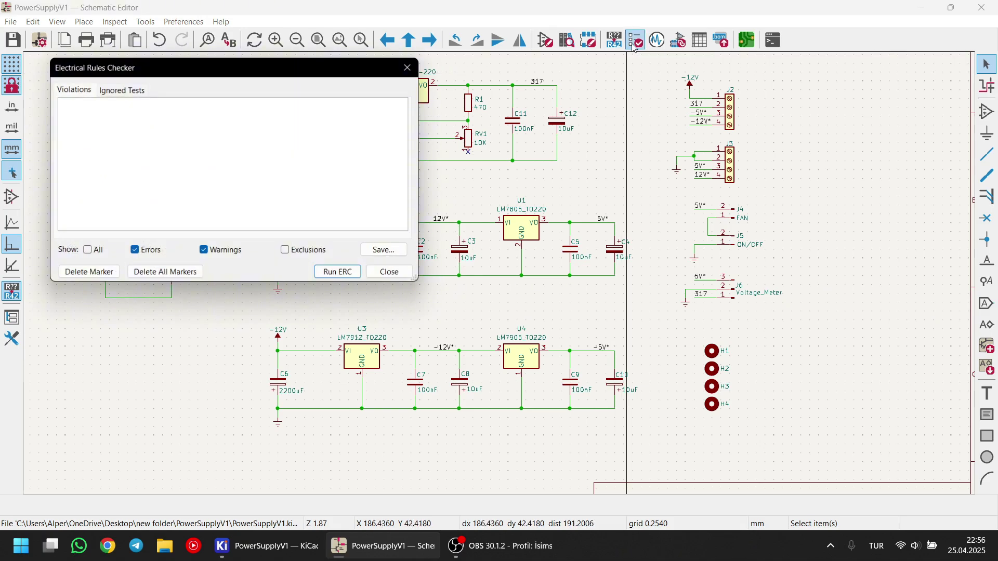
{"action": "left_click", "coordinate": [346, 274]}
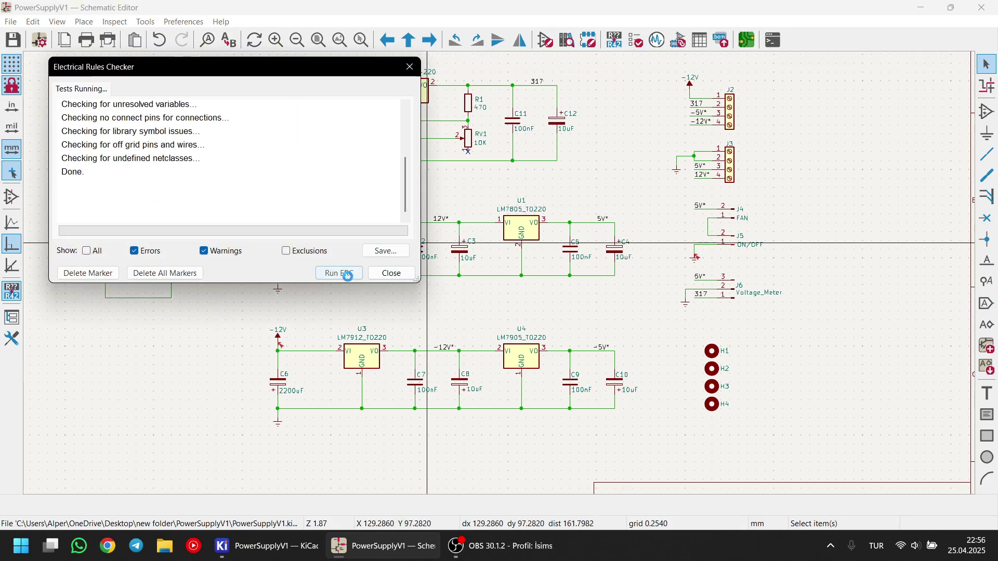
{"action": "left_click", "coordinate": [154, 273]}
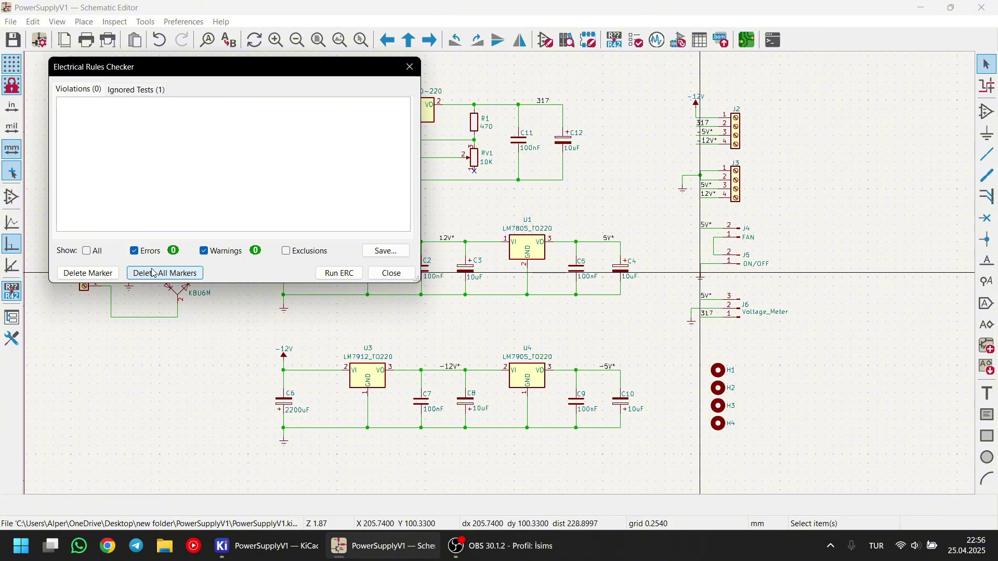
{"action": "left_click", "coordinate": [391, 273]}
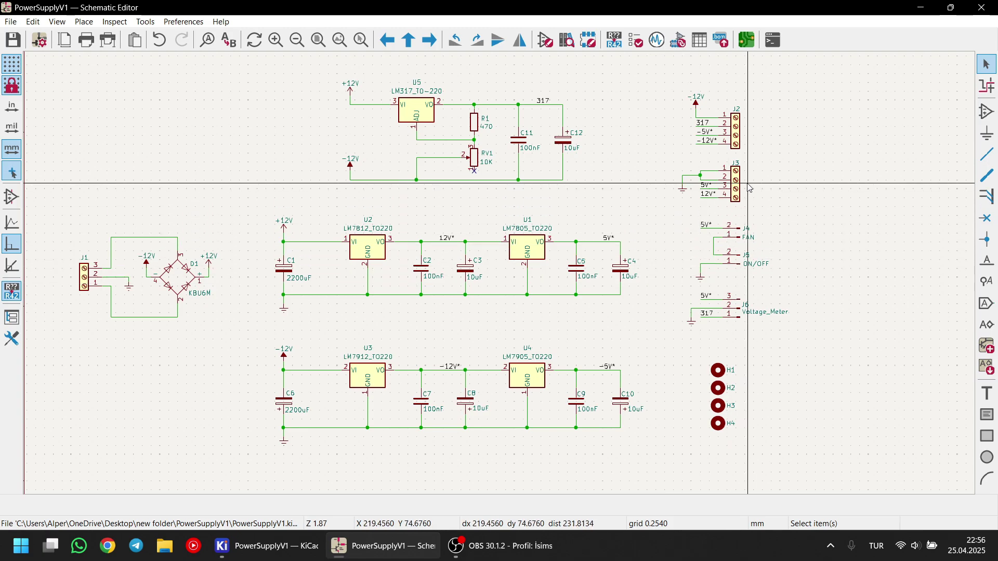
- Place the text 'Linear Power Supply' as a title at the top of the sheet
{"action": "scroll", "coordinate": [496, 281], "scroll_direction": "down", "scroll_amount": 2}
{"action": "scroll", "coordinate": [497, 281], "scroll_direction": "up", "scroll_amount": 2}
{"action": "scroll", "coordinate": [508, 289], "scroll_direction": "down", "scroll_amount": 2}
{"action": "key", "text": "t"}
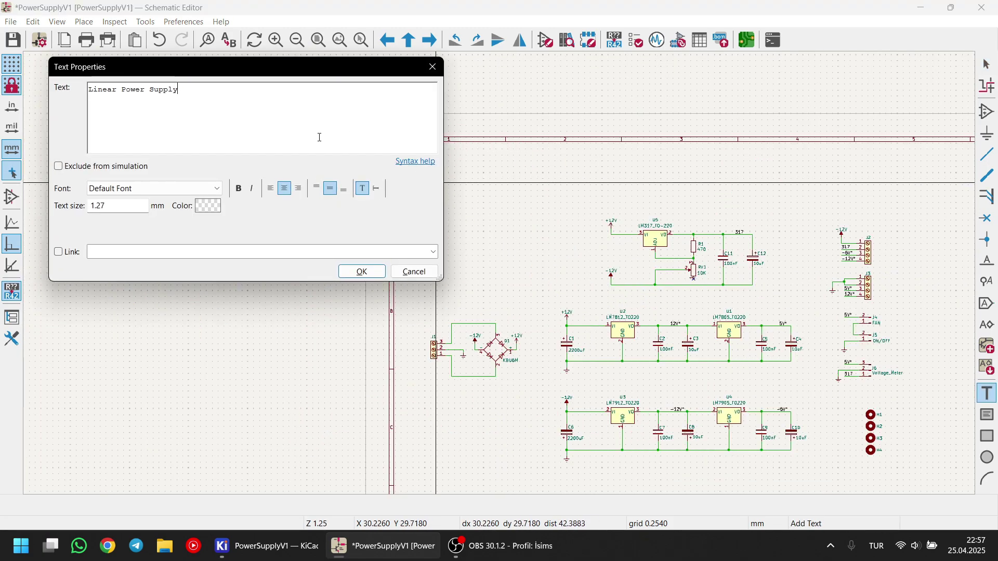
{"action": "left_click", "coordinate": [362, 271]}
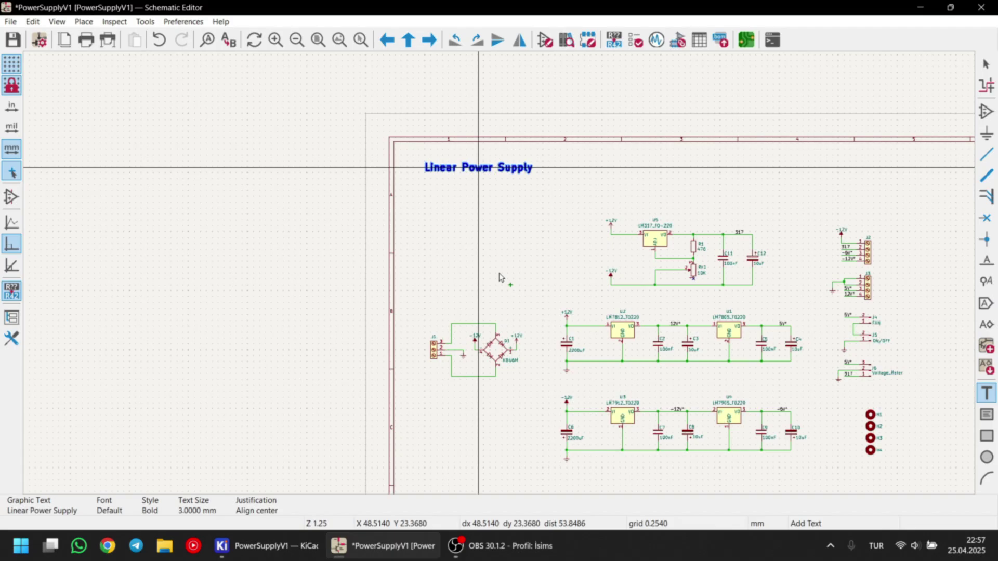
{"action": "left_click", "coordinate": [333, 58]}
- Draw a rectangle enclosing the input terminal J1 and bridge rectifier section
{"action": "left_click", "coordinate": [986, 436]}
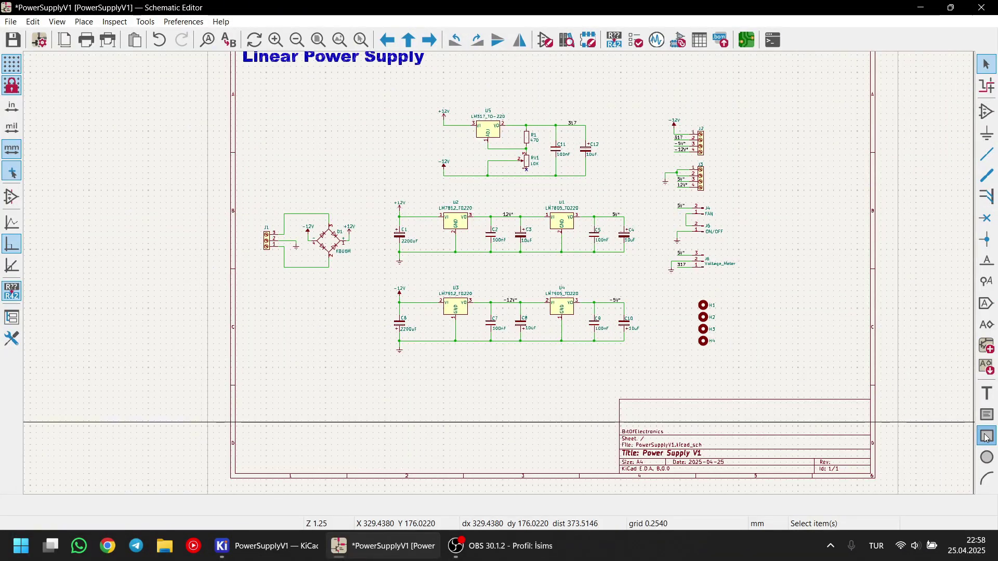
{"action": "left_click", "coordinate": [245, 189]}
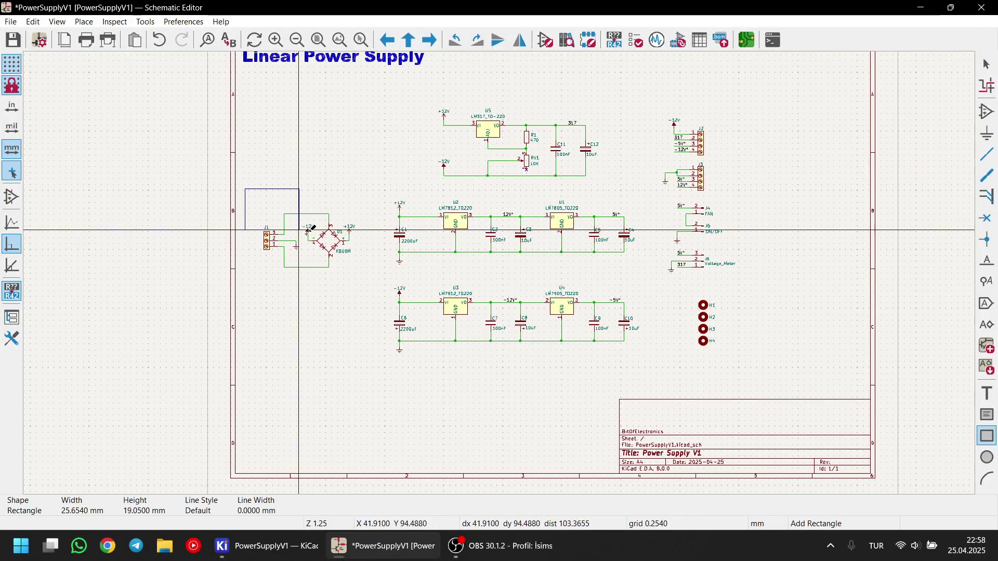
{"action": "left_click", "coordinate": [372, 288]}
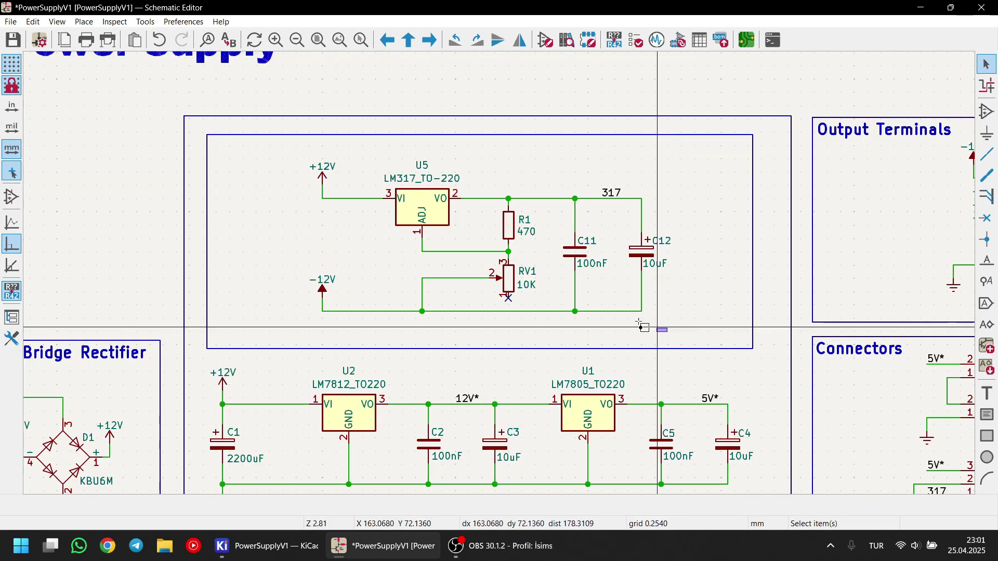
- Select the U5 variable regulator circuit and move it to a new position
{"action": "left_click_drag", "start_coordinate": [668, 334], "coordinate": [292, 161]}
{"action": "key", "text": "g"}
{"action": "left_click", "coordinate": [474, 206]}
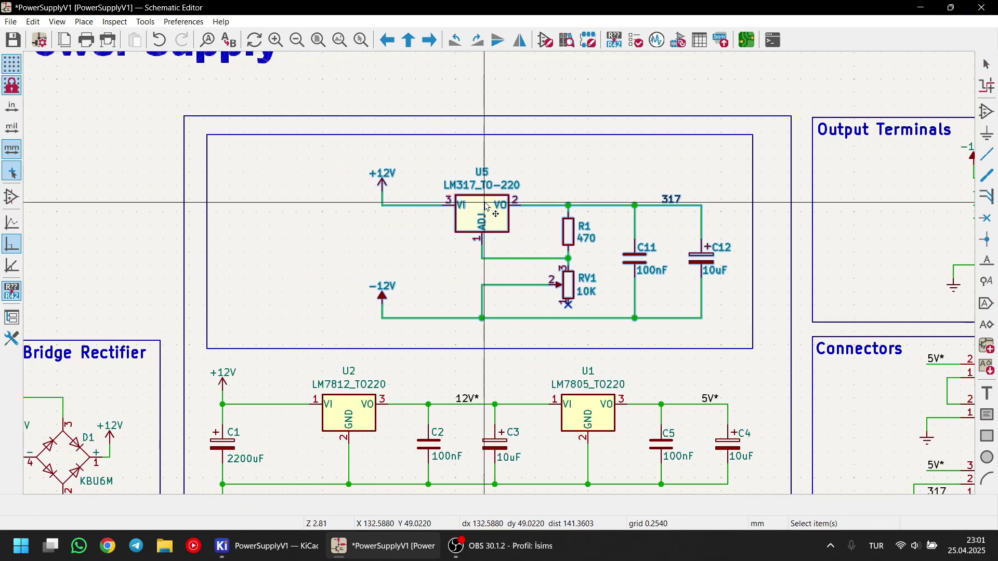
- Set the rectifier section box's border style to Dash-Dot
{"action": "scroll", "coordinate": [208, 337], "scroll_direction": "up", "scroll_amount": 4}
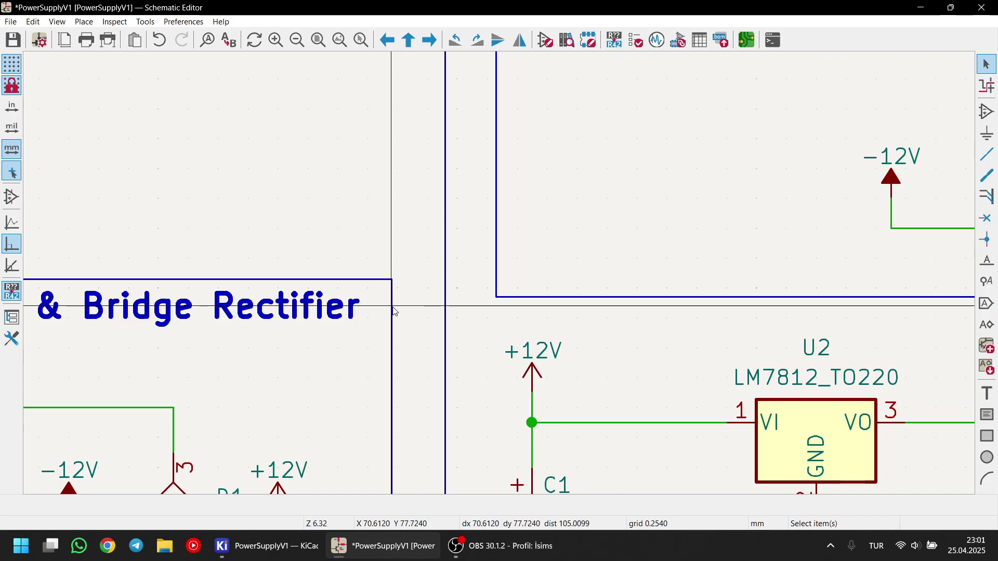
{"action": "double_click", "coordinate": [395, 312]}
{"action": "left_click", "coordinate": [417, 259]}
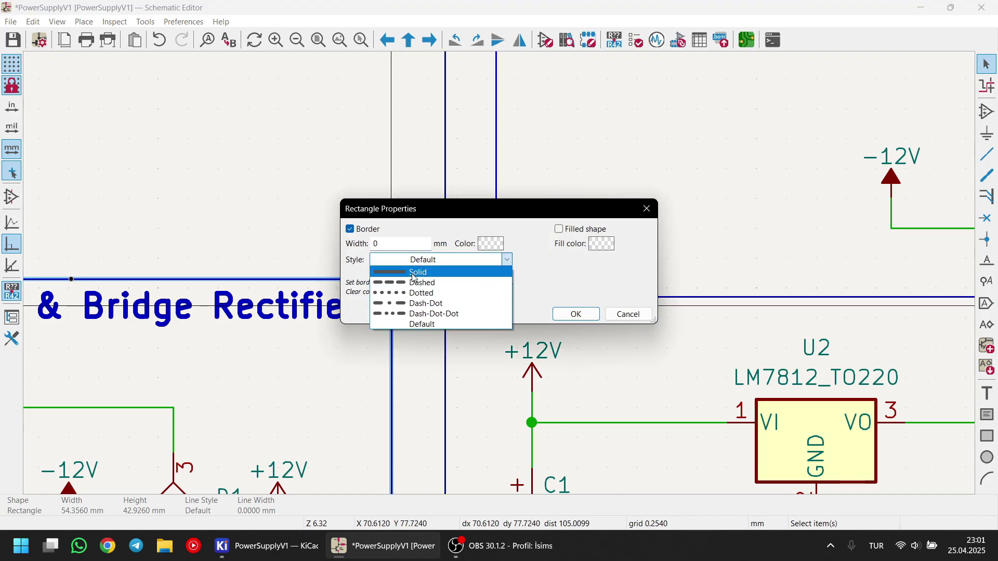
{"action": "left_click", "coordinate": [419, 305]}
{"action": "left_click", "coordinate": [561, 314]}
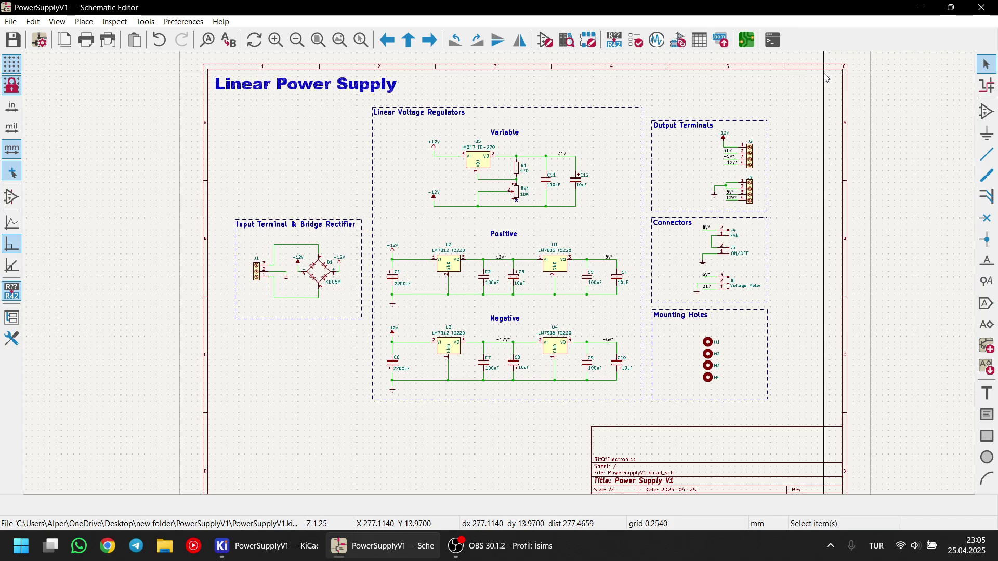
- Scroll the view over the labelled, boxed schematic sections
{"action": "scroll", "coordinate": [689, 85], "scroll_direction": "up", "scroll_amount": 2}
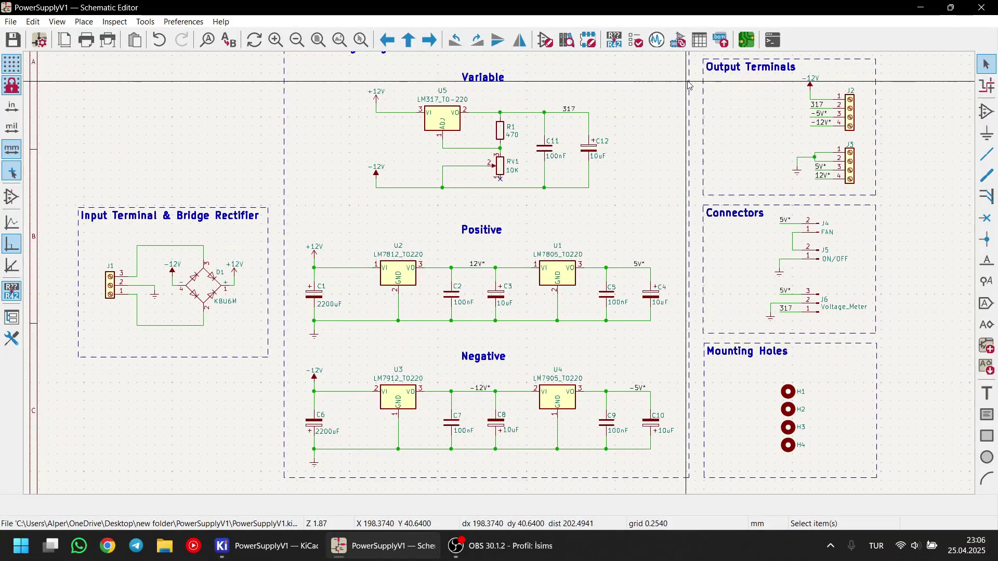